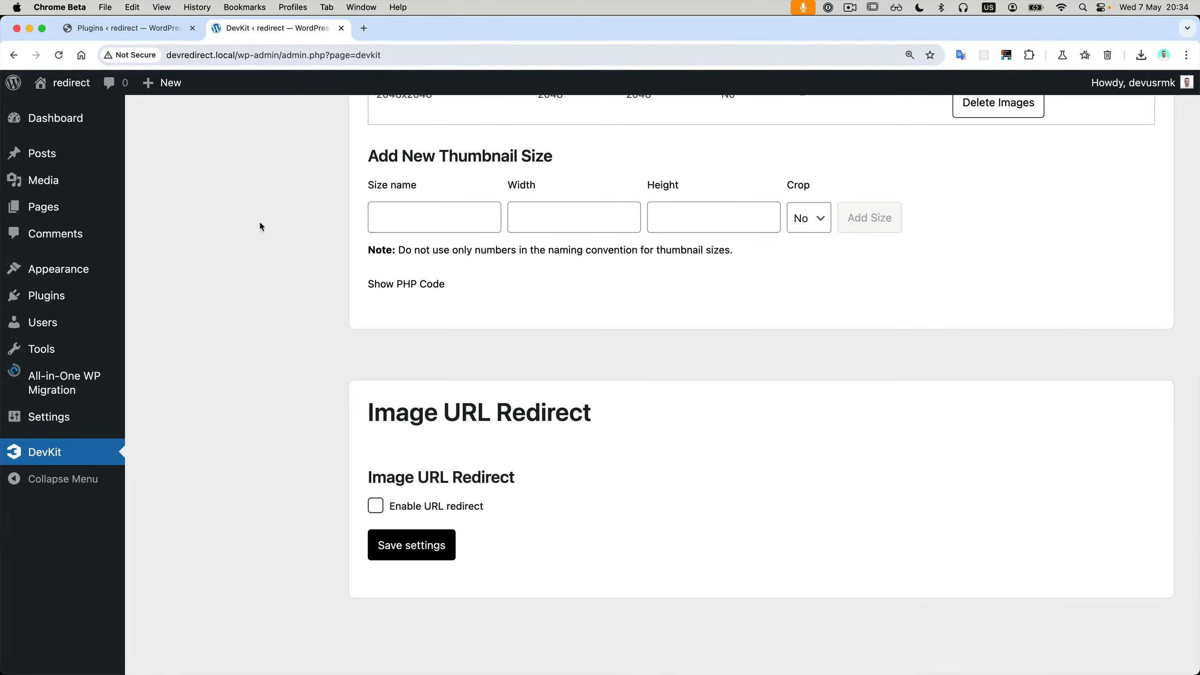
# Open the live site's front page at dev.dplugins.com/redirect/ by removing the admin path from the plugins page address
pyautogui.click(135, 32)
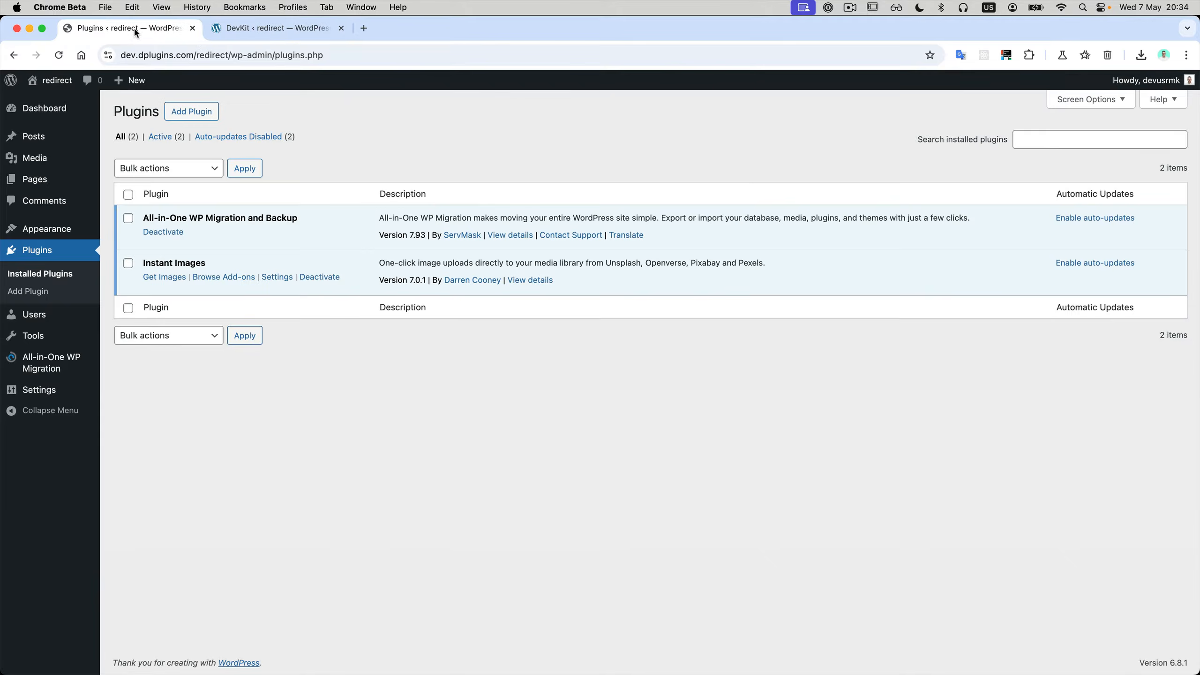
pyautogui.click(121, 55)
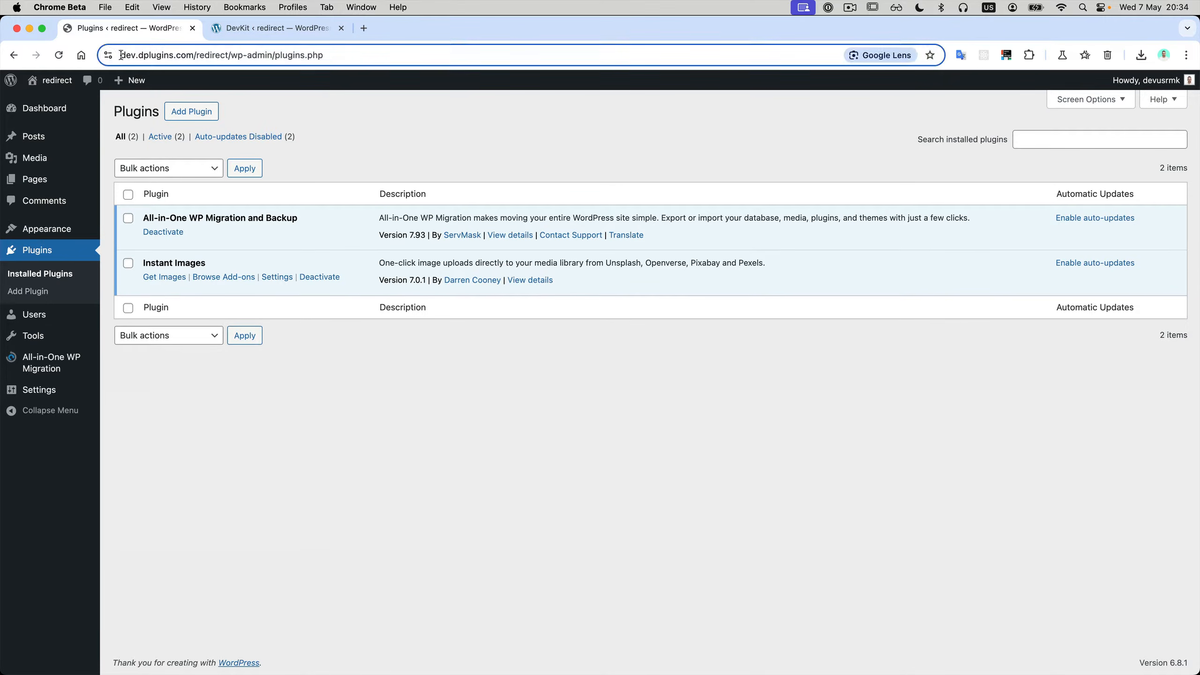
pyautogui.press('super+a')
pyautogui.click(130, 55)
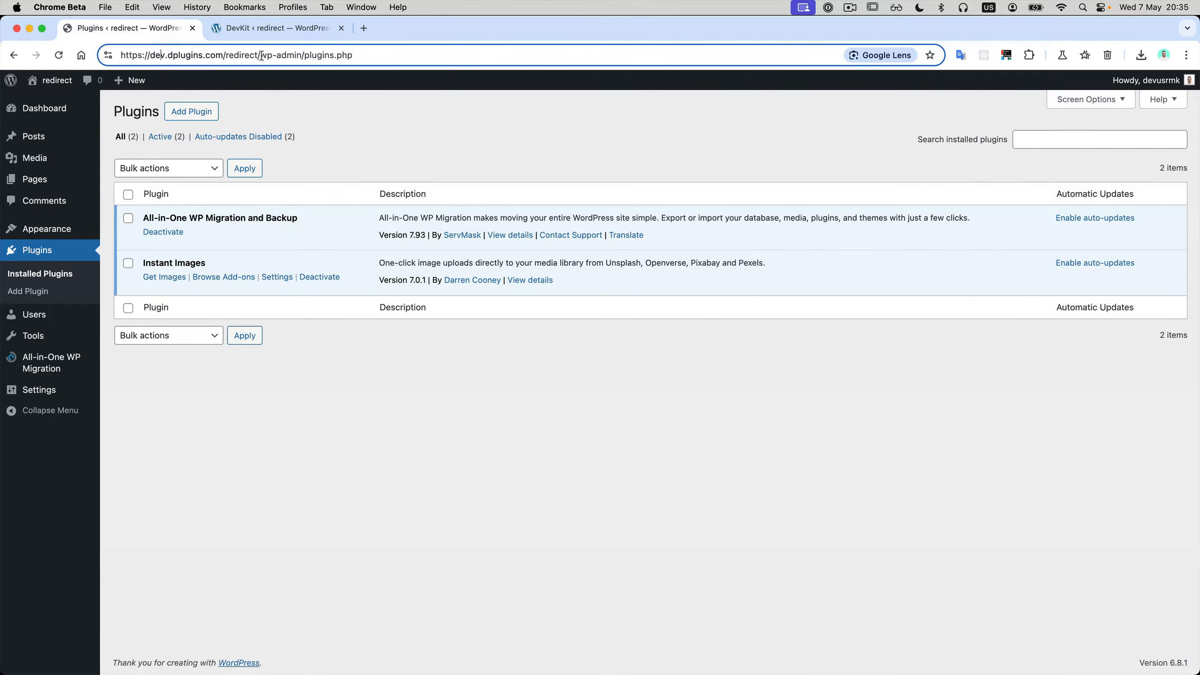
pyautogui.moveTo(258, 55); pyautogui.dragTo(454, 52)
pyautogui.press('BackSpace')
pyautogui.press('Return')
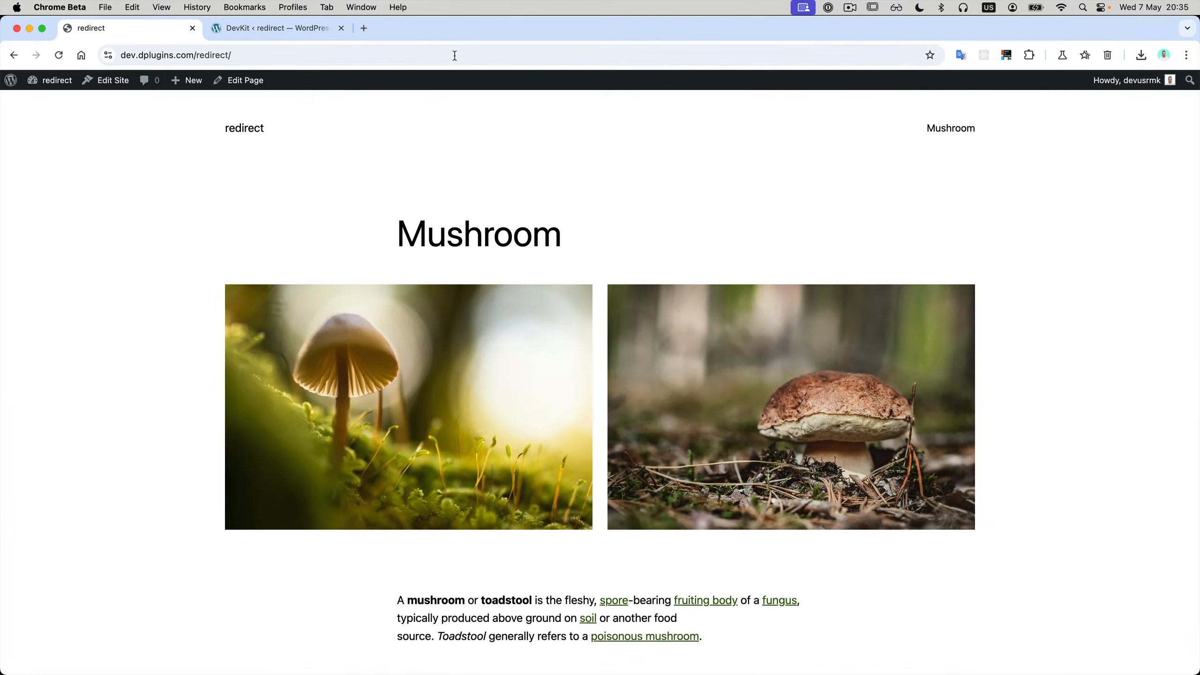
# Open the live site's list of pages, plus its Media Library in a separate browser tab
pyautogui.click(242, 57)
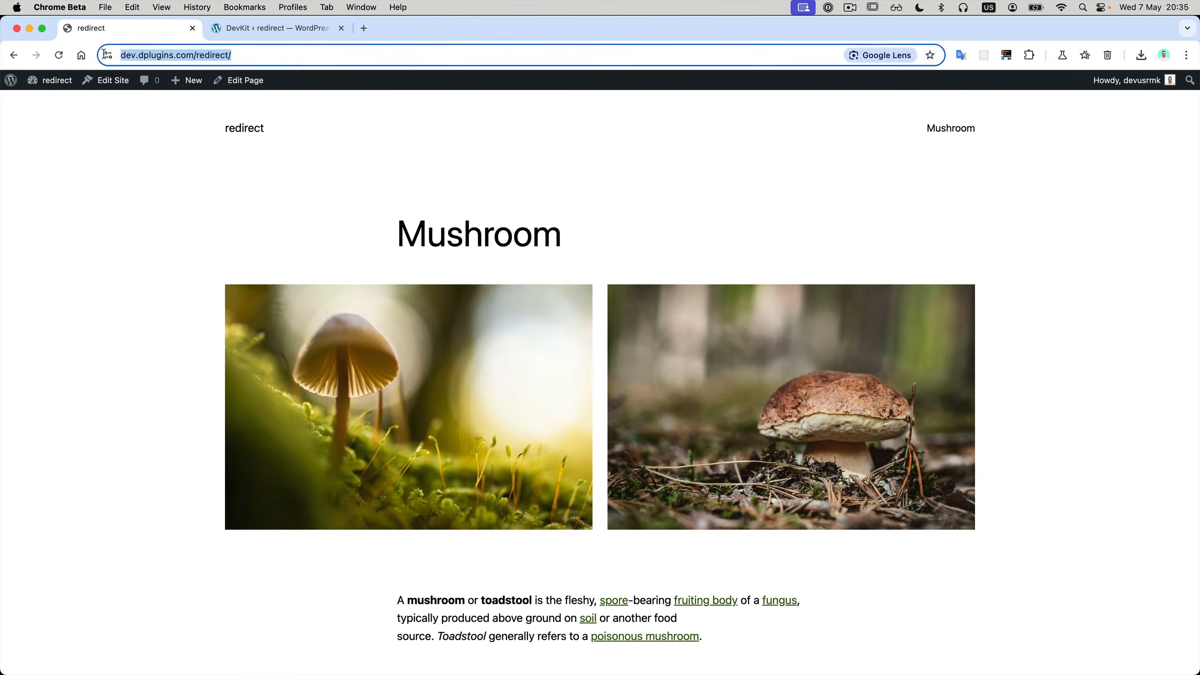
pyautogui.click(46, 100)
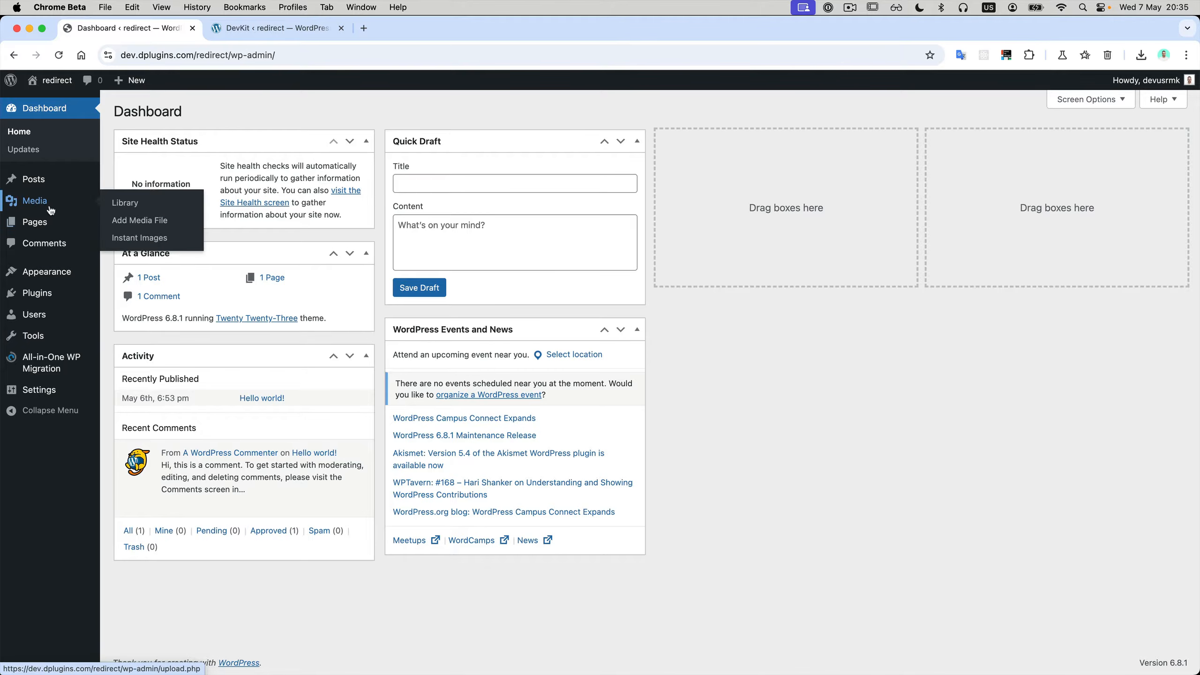
pyautogui.click(41, 227)
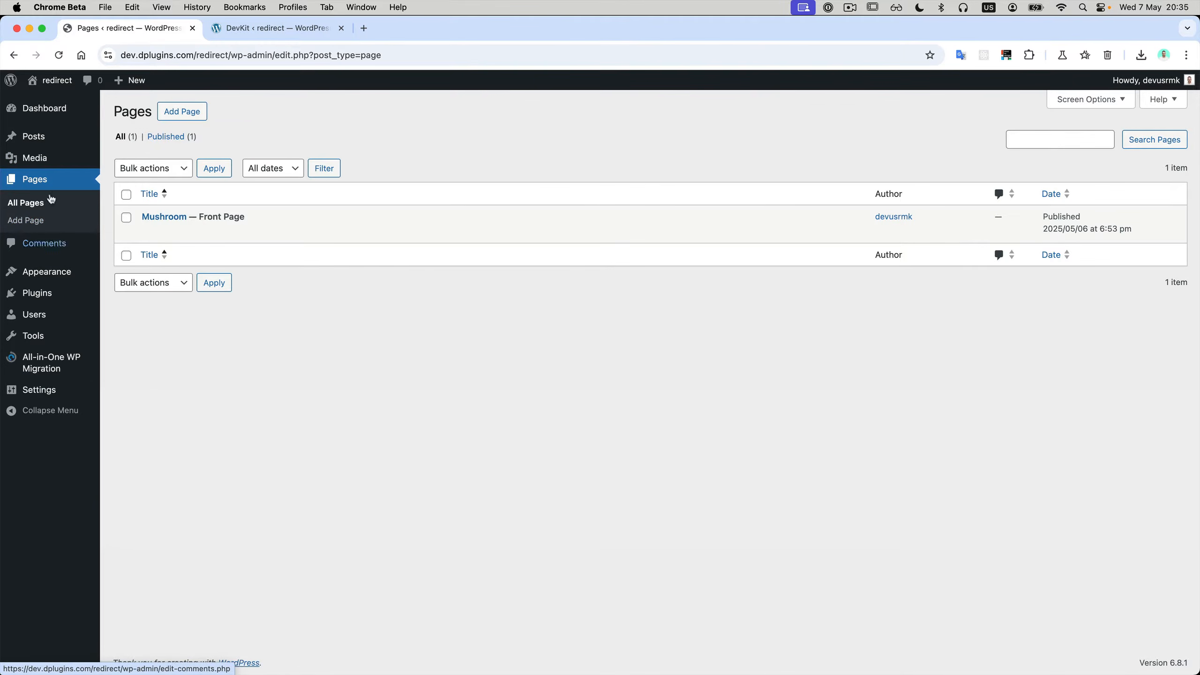
pyautogui.moveTo(47, 160)
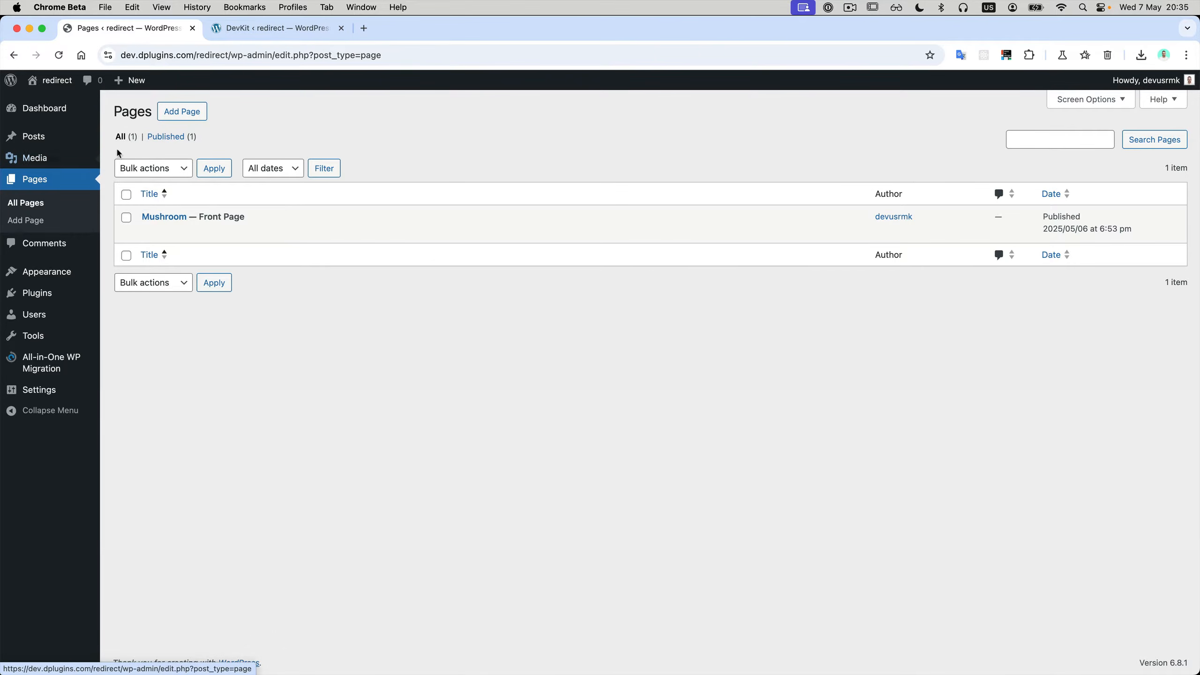
pyautogui.keyDown('super'); pyautogui.click(135, 163); pyautogui.keyUp('super')
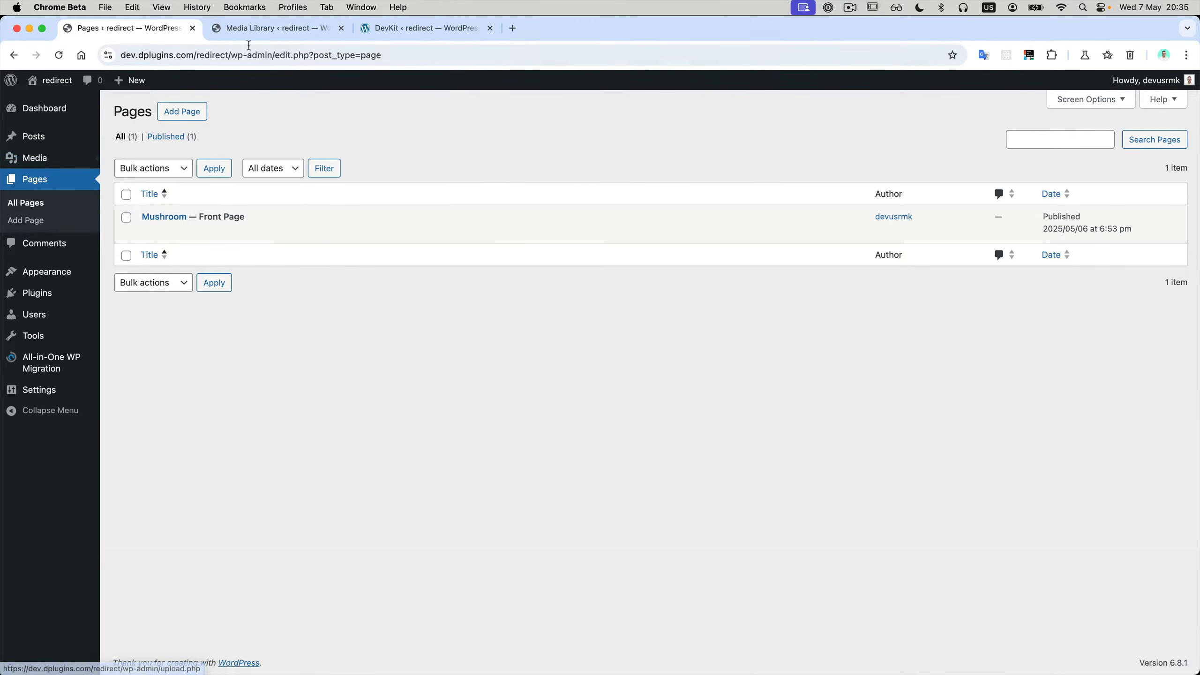
pyautogui.click(253, 29)
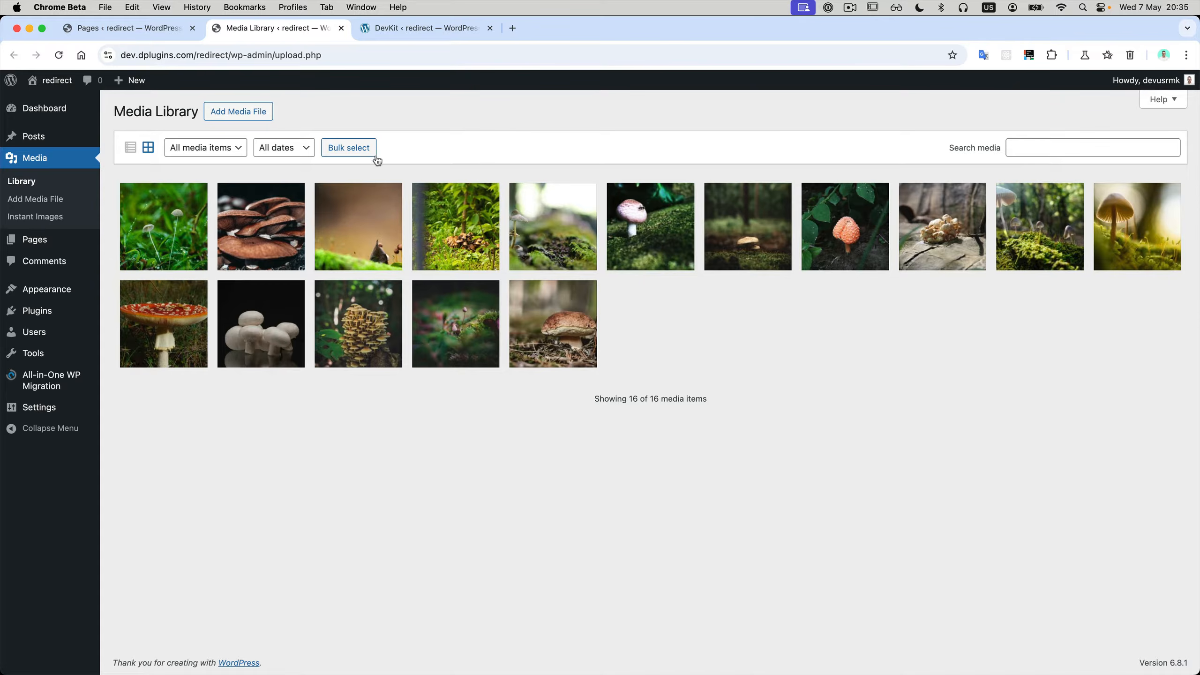
# View the live site's Mushroom page and examine its images and Etymology section
pyautogui.click(391, 30)
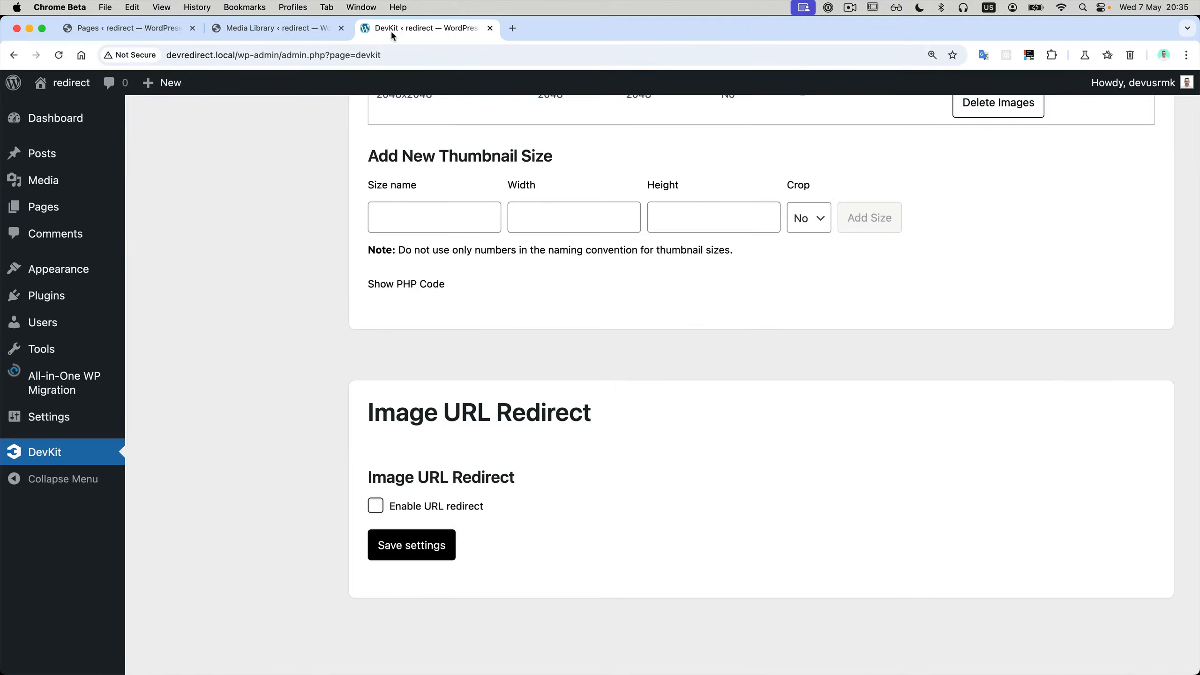
pyautogui.click(239, 30)
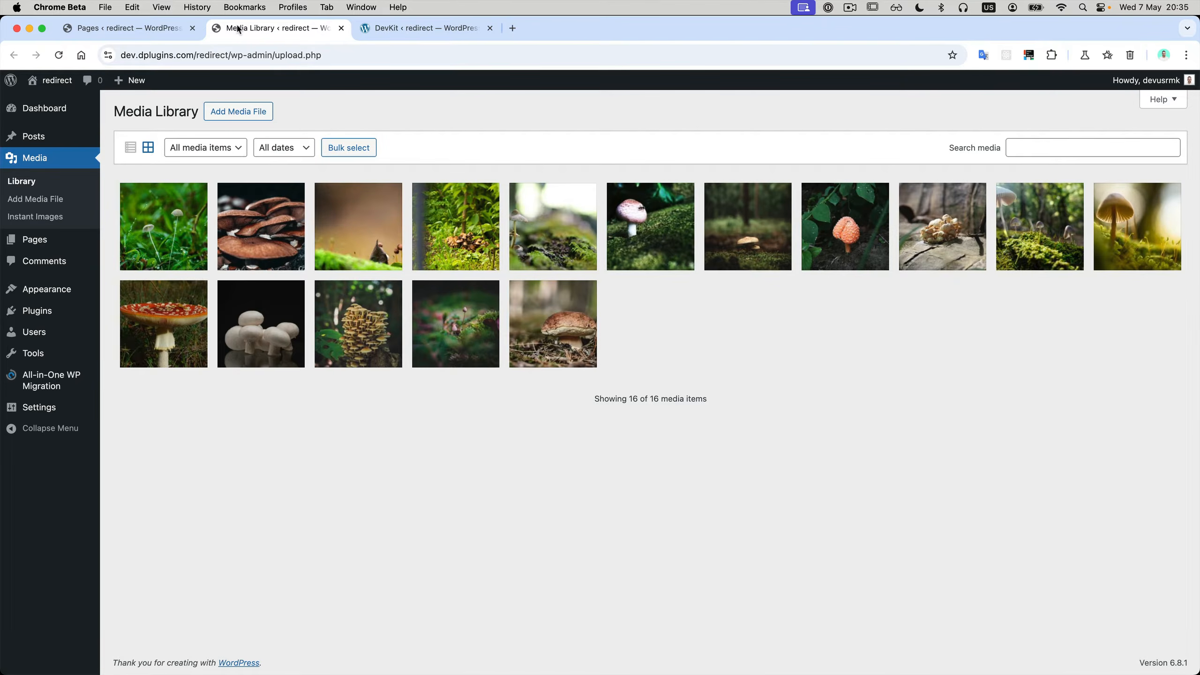
pyautogui.click(144, 29)
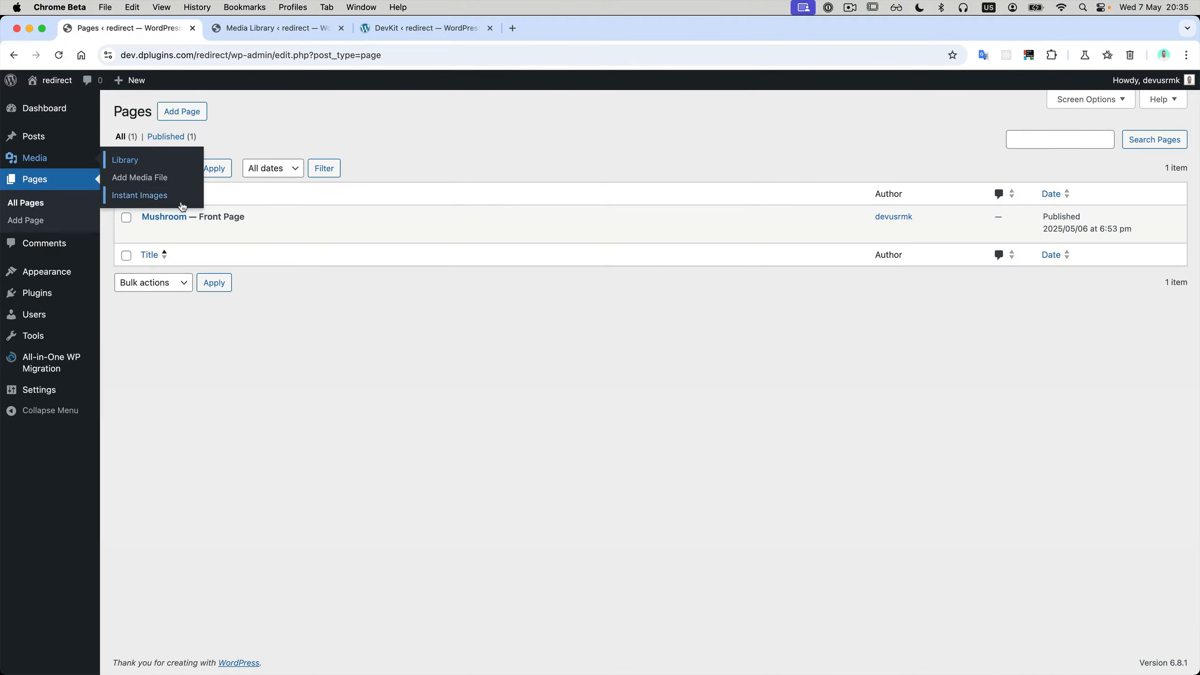
pyautogui.click(242, 233)
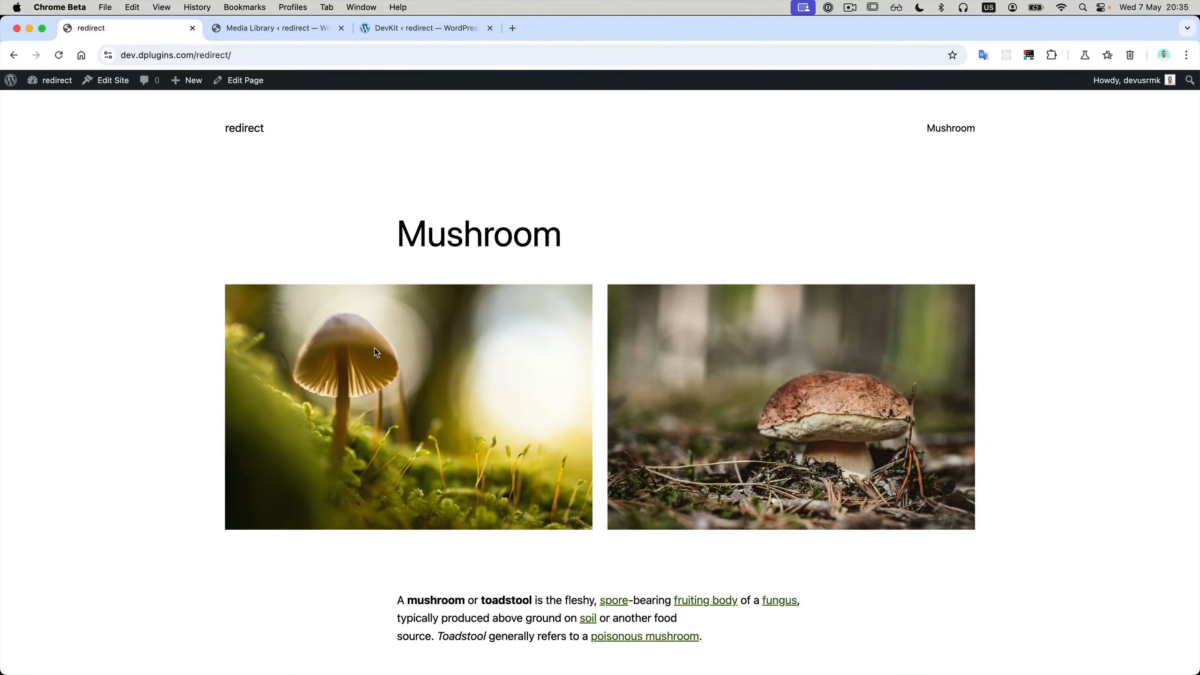
pyautogui.scroll(-10, 772, 361)
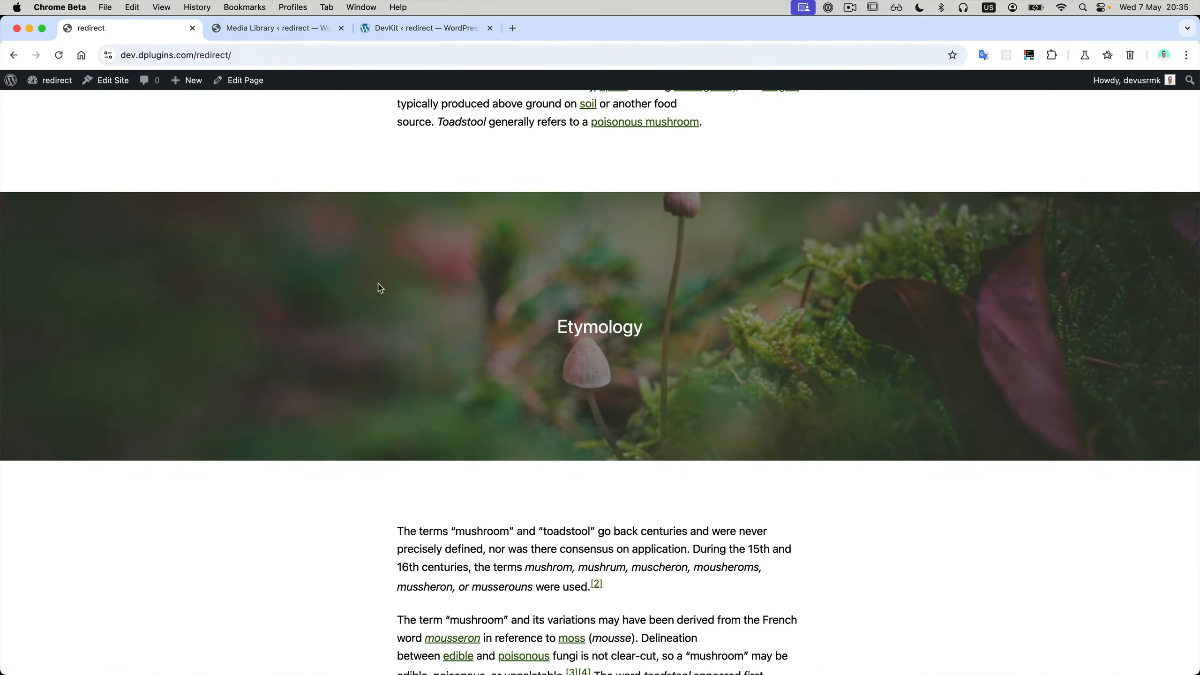
pyautogui.scroll(10, 380, 288)
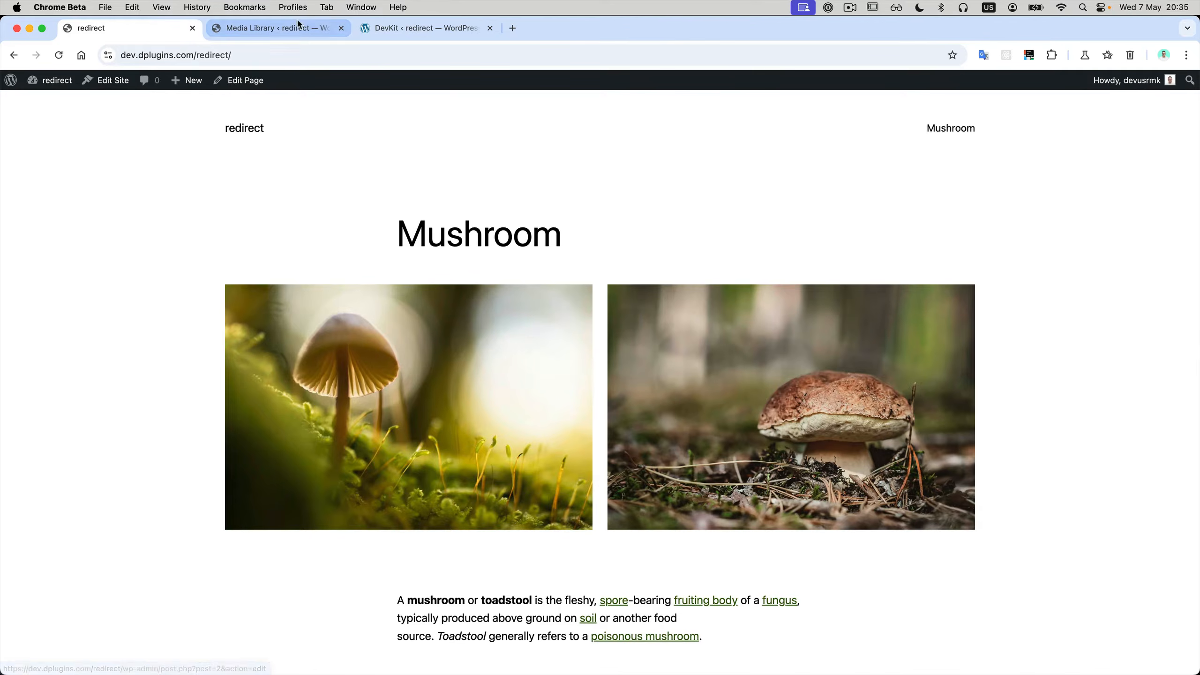
# Export the complete live site to a file with All-in-One WP Migration and close the download dialog without downloading
pyautogui.click(299, 24)
pyautogui.moveTo(44, 381)
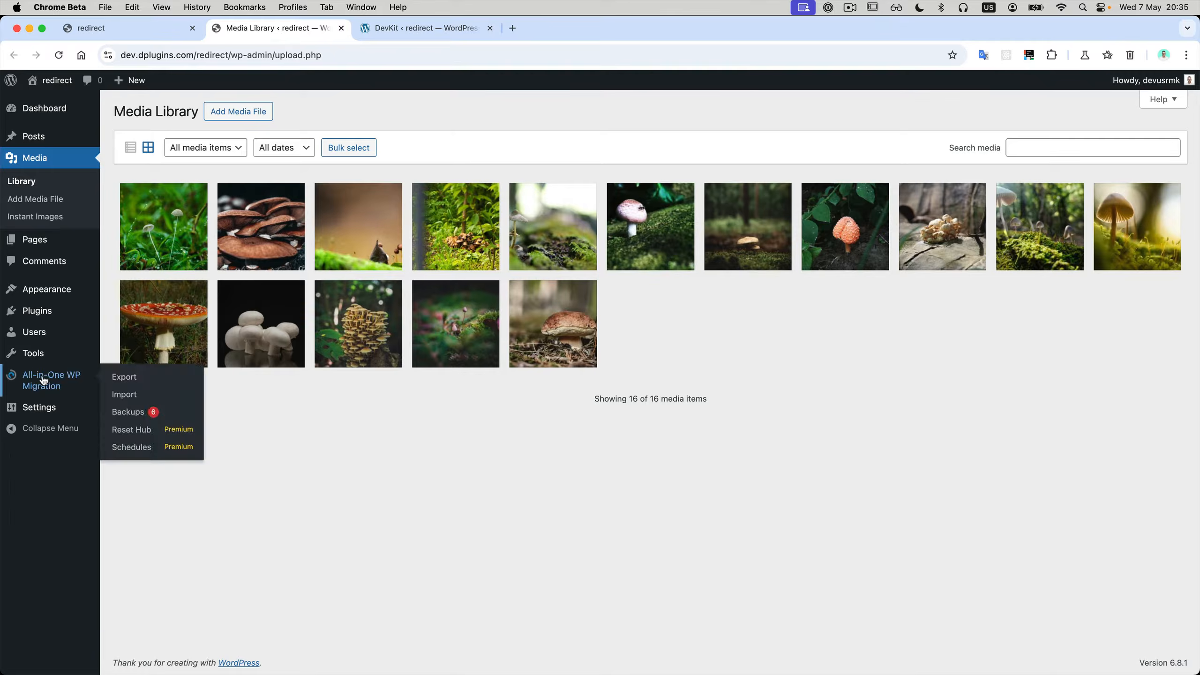
pyautogui.click(124, 377)
pyautogui.click(178, 242)
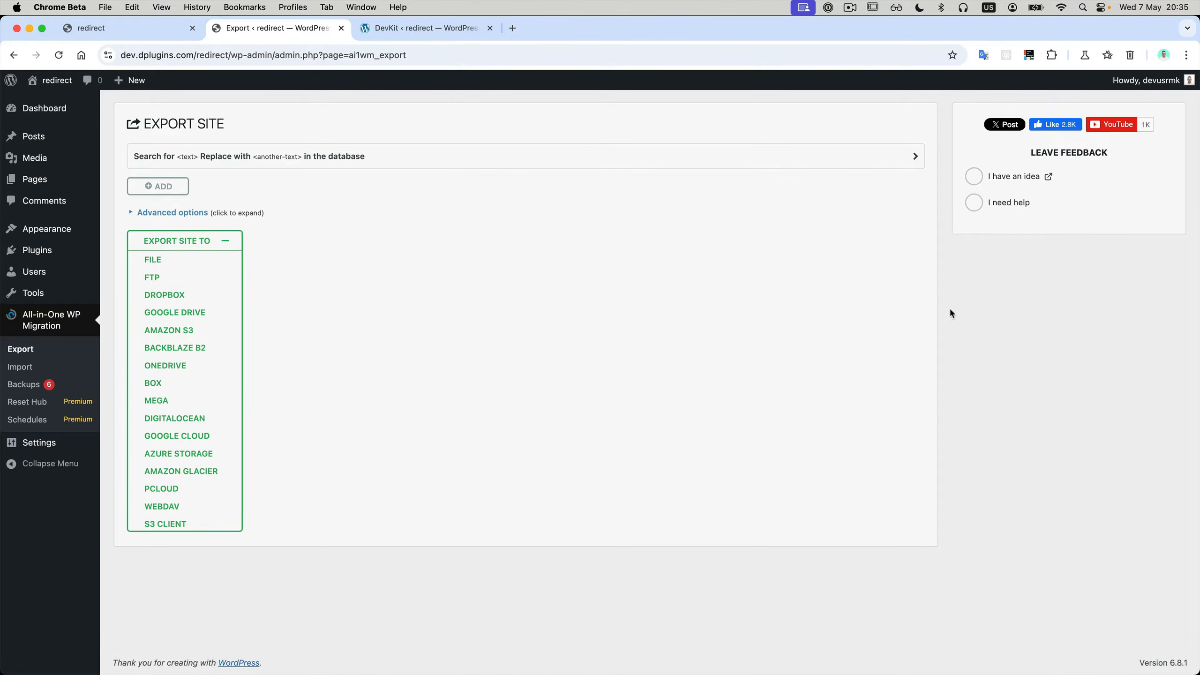
pyautogui.click(155, 260)
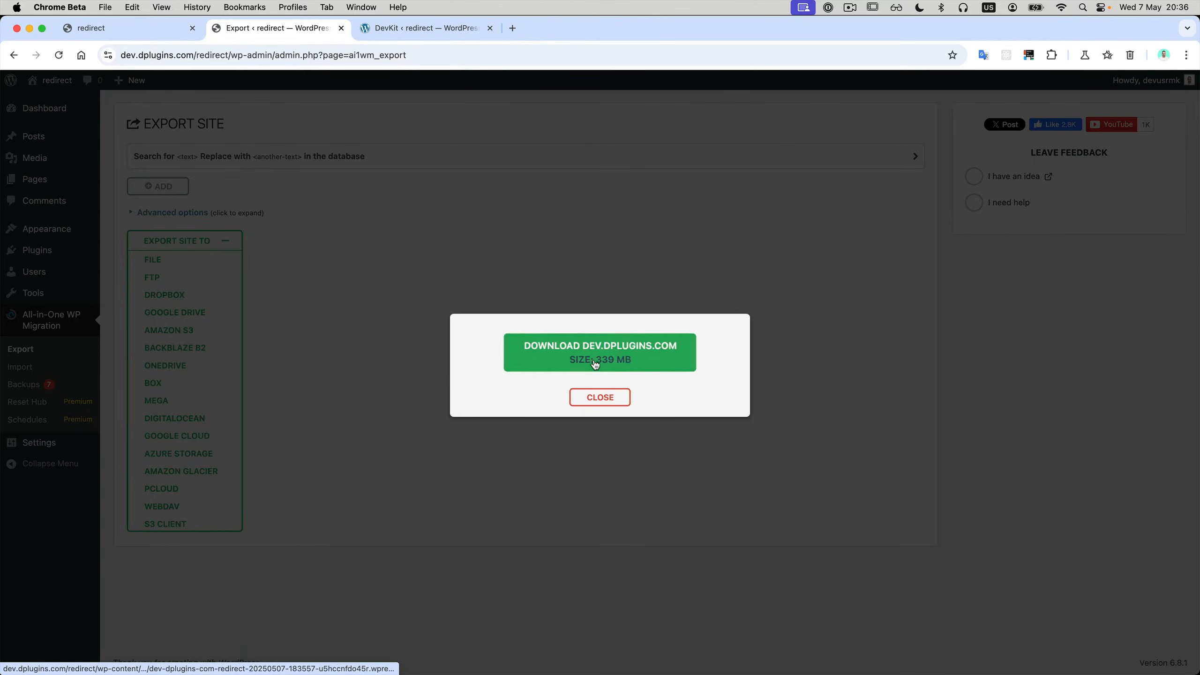
pyautogui.click(598, 400)
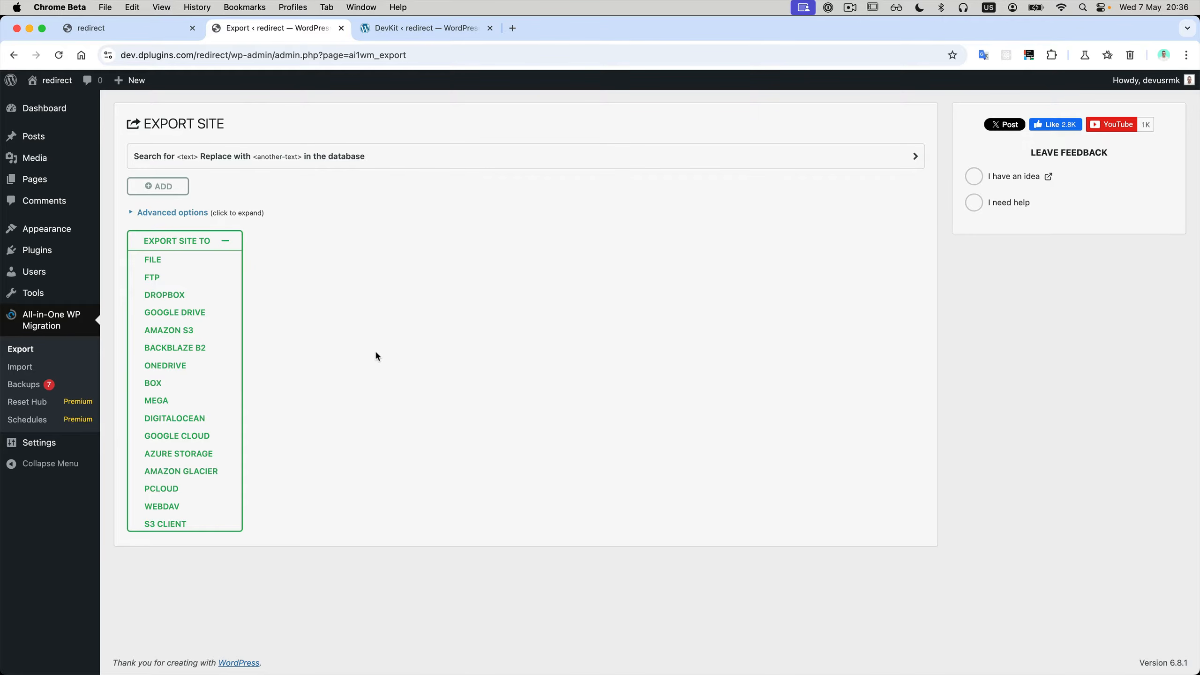
# Export the live site to a file with the media library files excluded, and save the backup on the Desktop
pyautogui.click(190, 219)
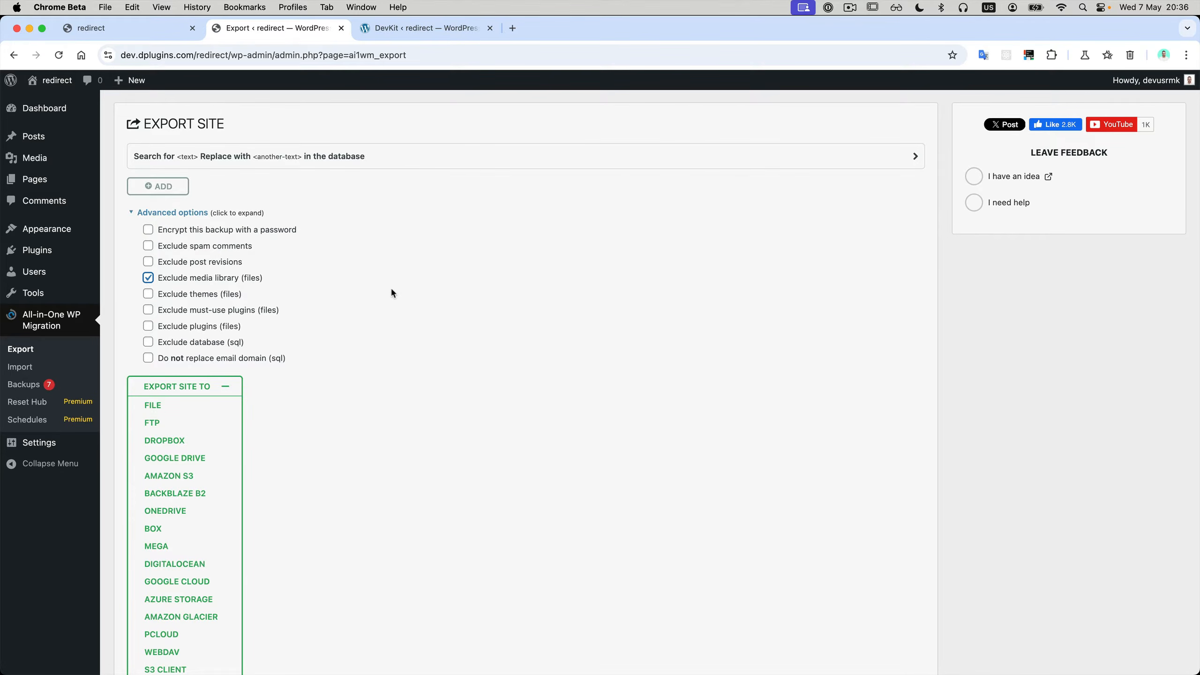
pyautogui.click(156, 406)
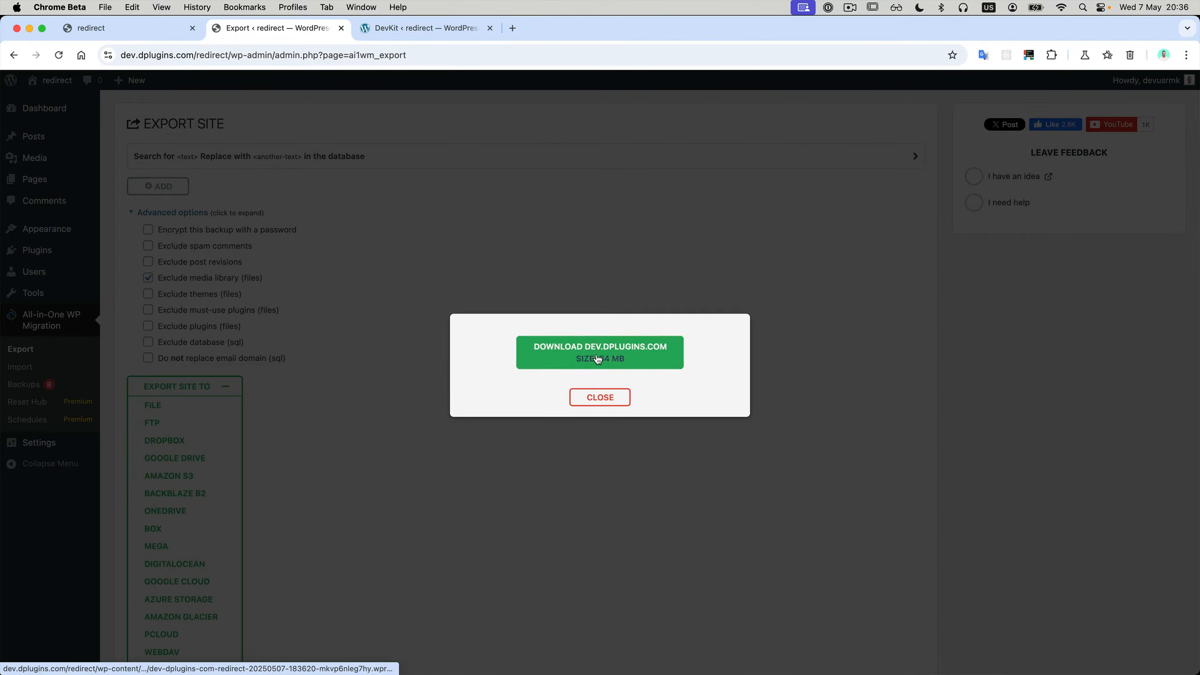
pyautogui.click(598, 359)
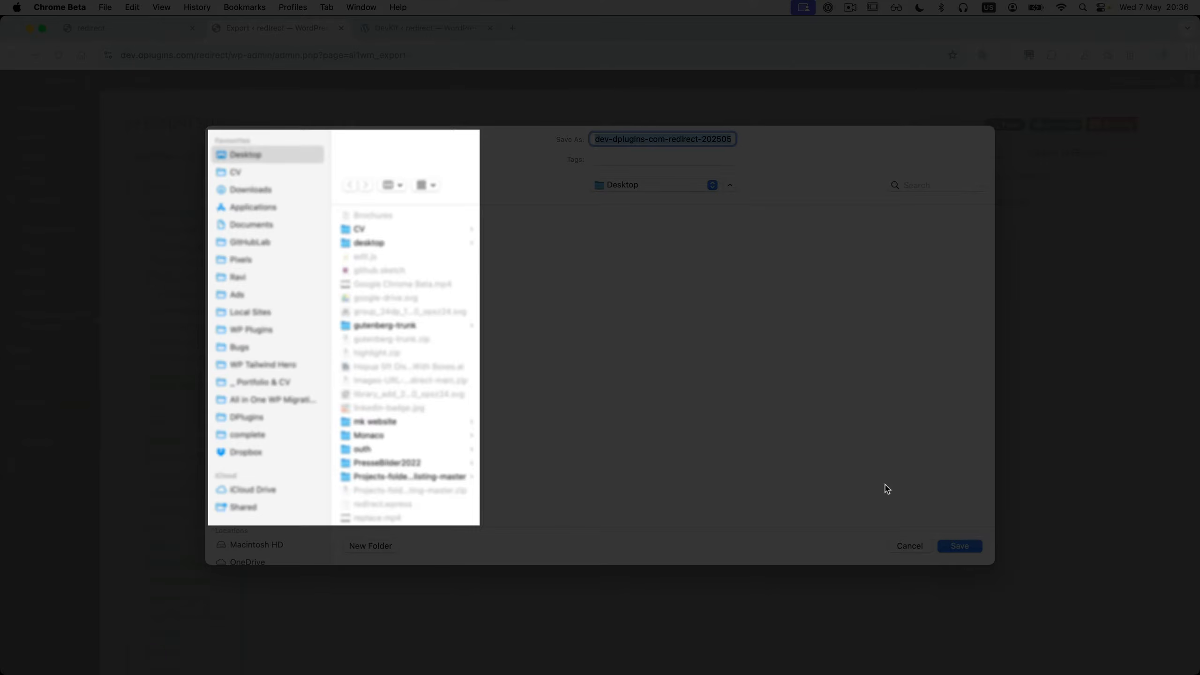
pyautogui.click(958, 547)
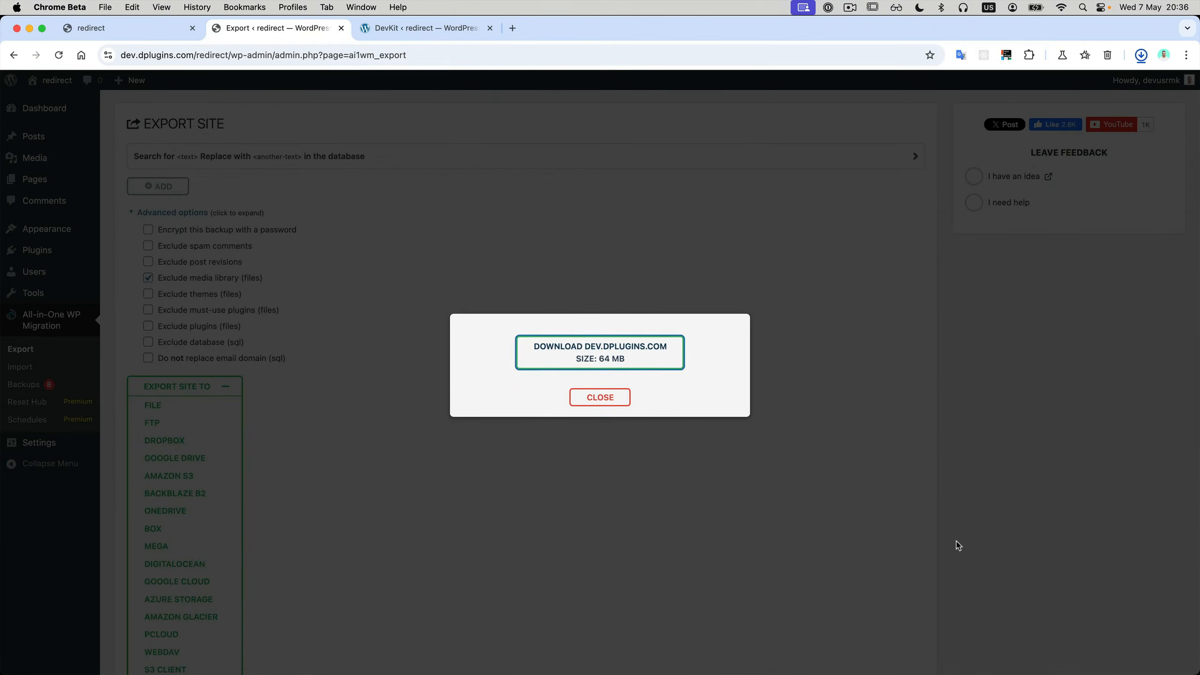
# Compare the installed plugins on the local devredirect.local site with those on the live site
pyautogui.hotkey('ctrl', 'Tab')
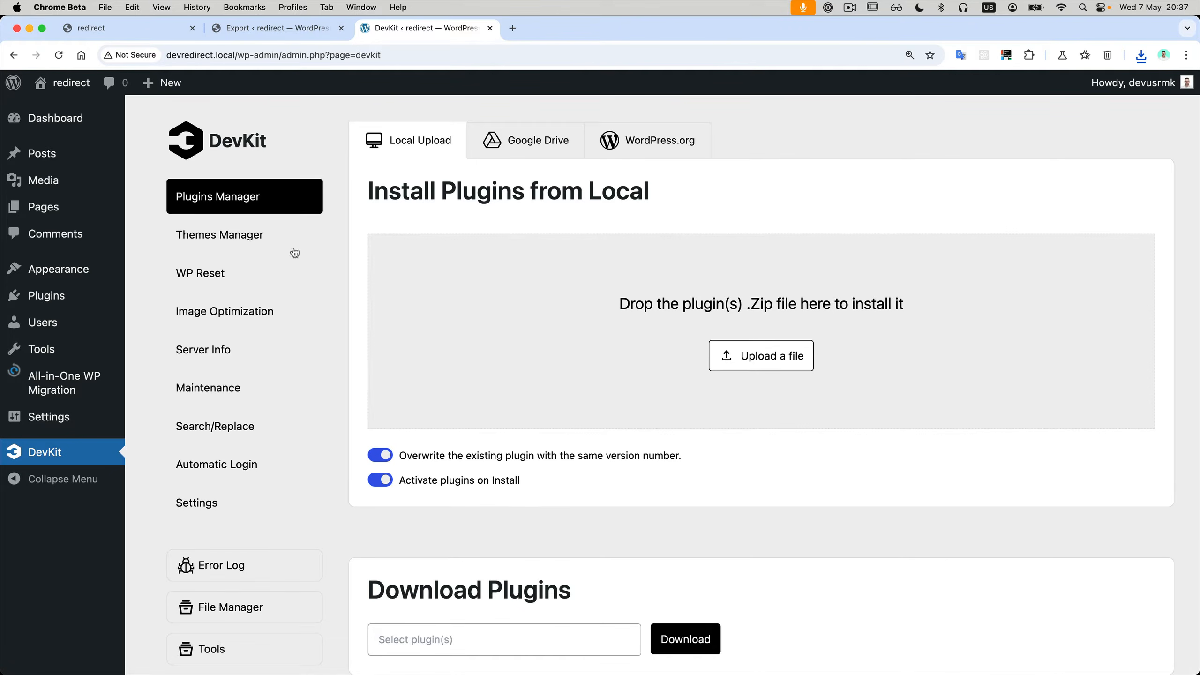
pyautogui.click(51, 302)
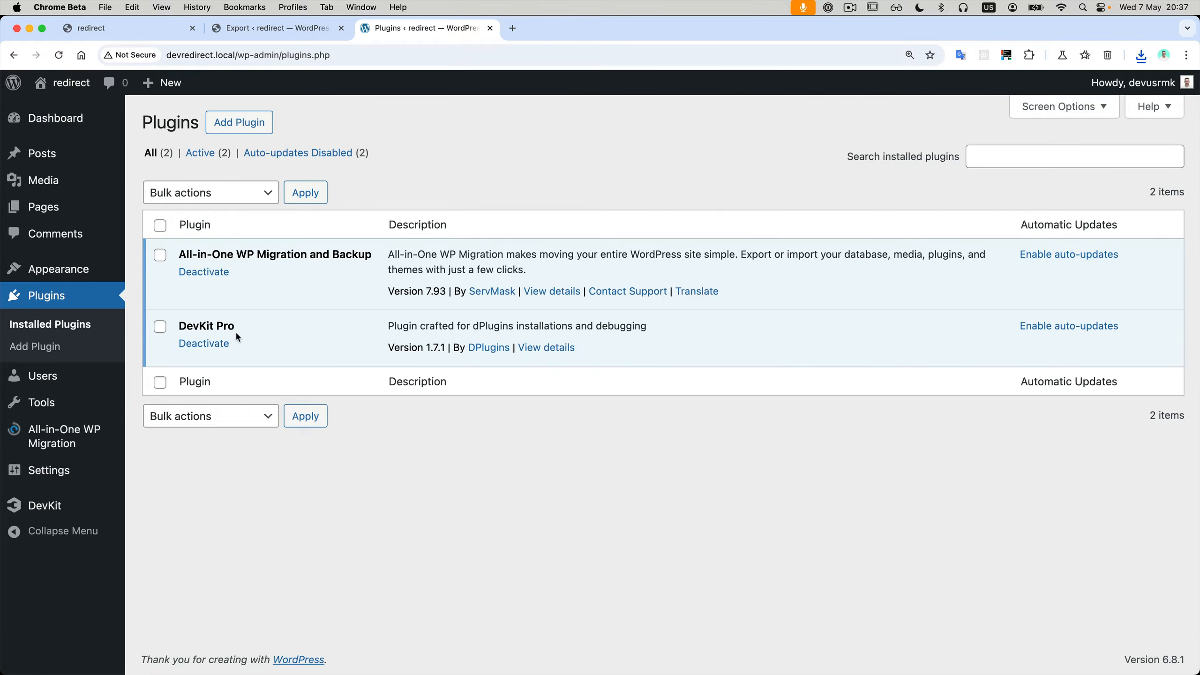
pyautogui.click(136, 26)
pyautogui.moveTo(50, 80)
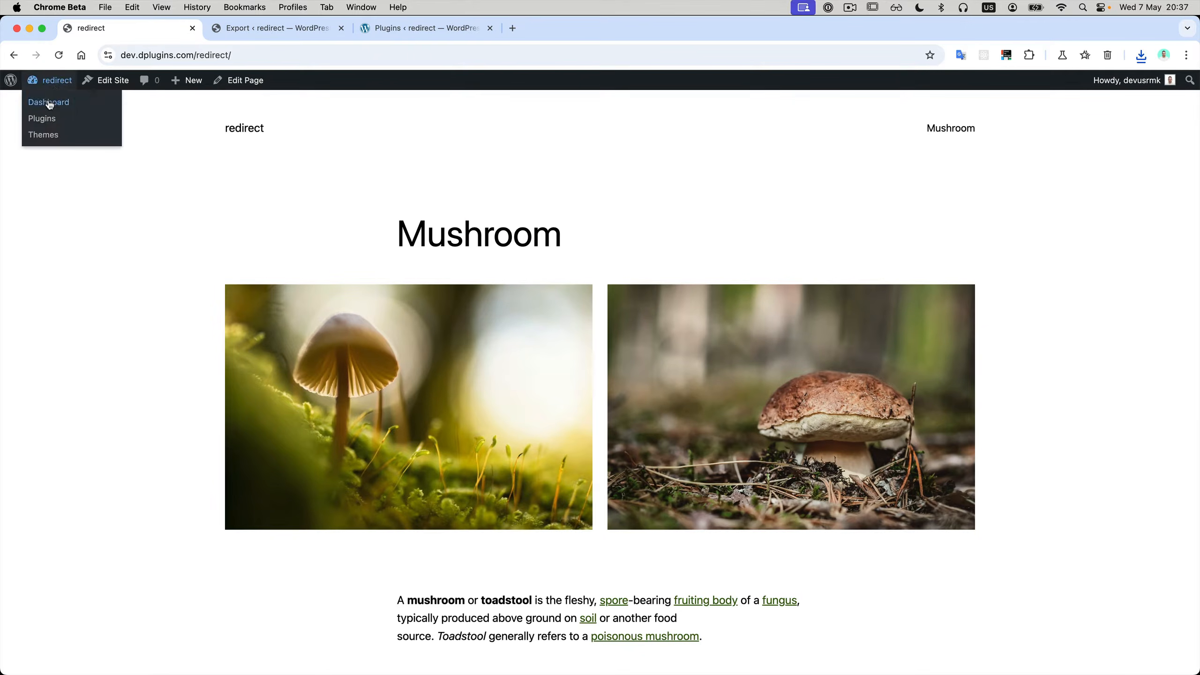
pyautogui.click(50, 103)
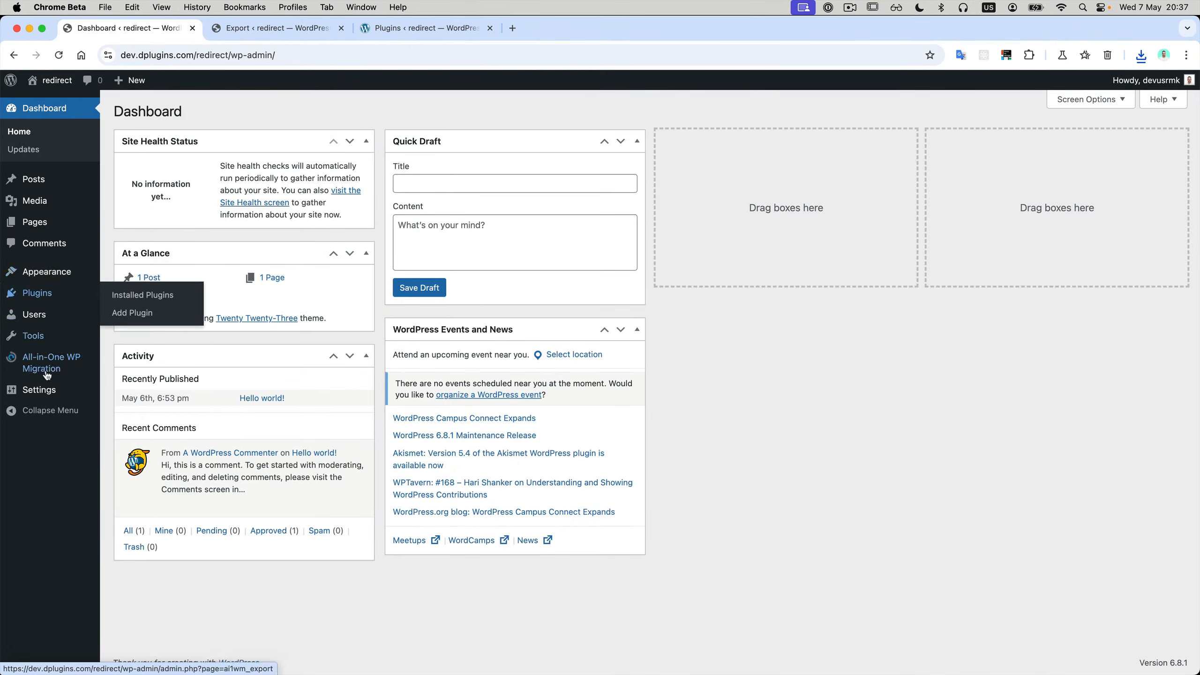
pyautogui.click(33, 293)
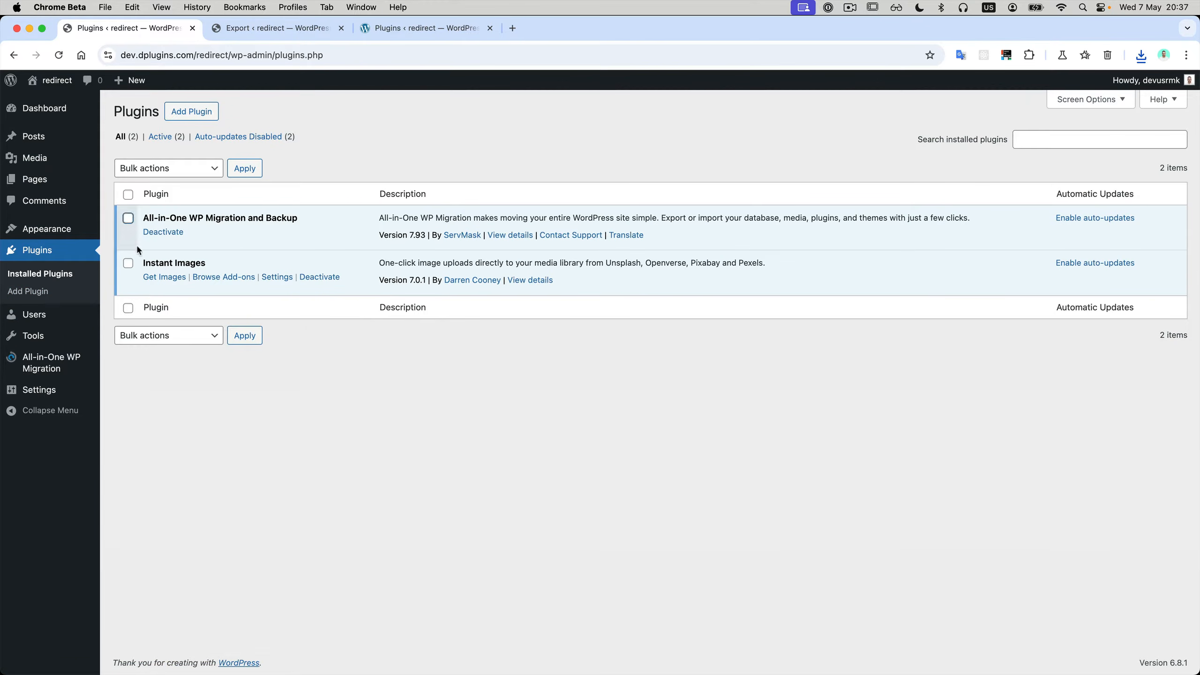
pyautogui.click(442, 39)
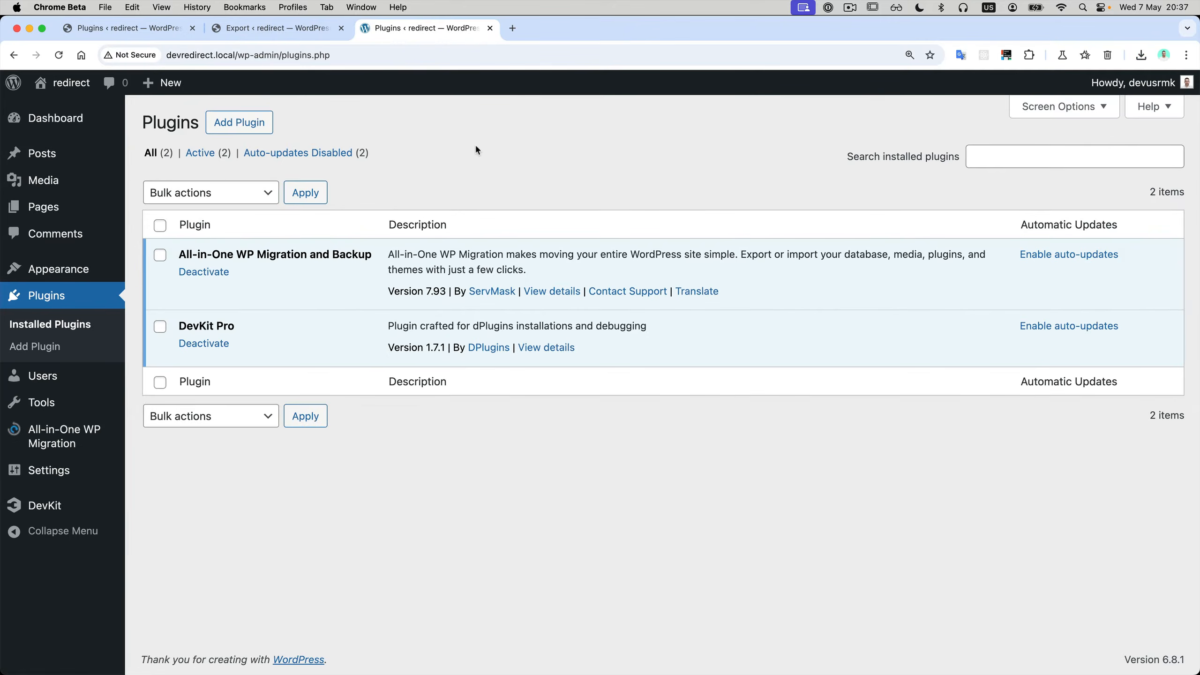
# Import the downloaded backup into the local site with All-in-One WP Migration and proceed with replacing the matching content
pyautogui.moveTo(83, 428)
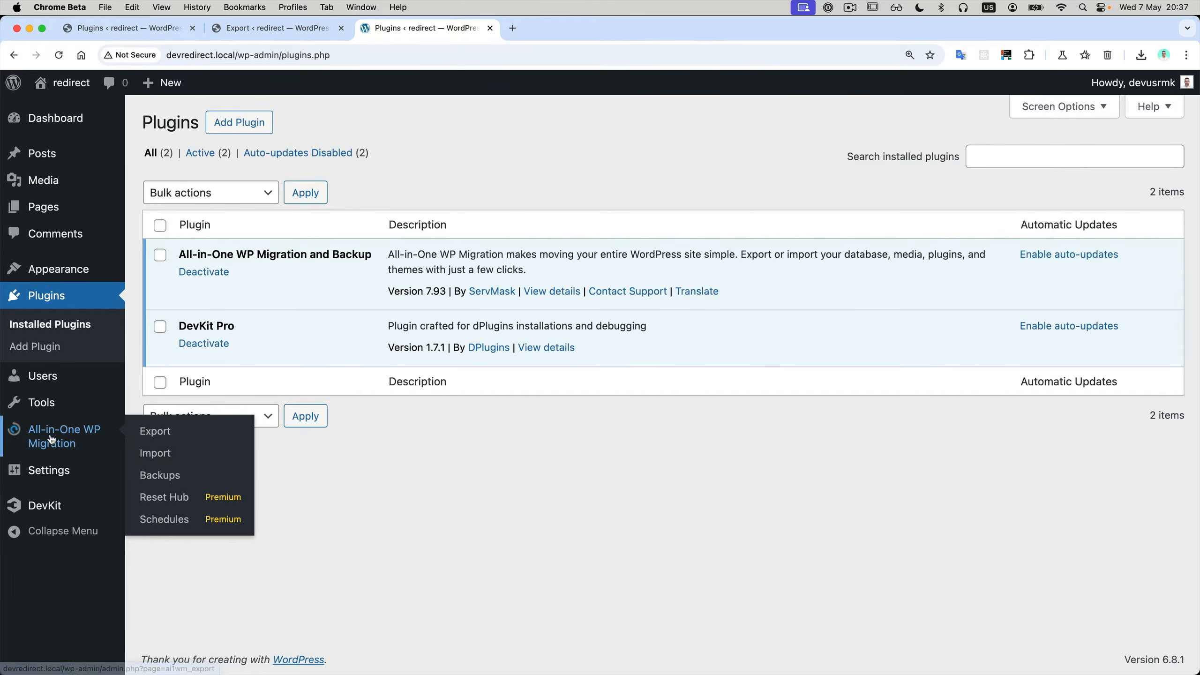
pyautogui.click(148, 449)
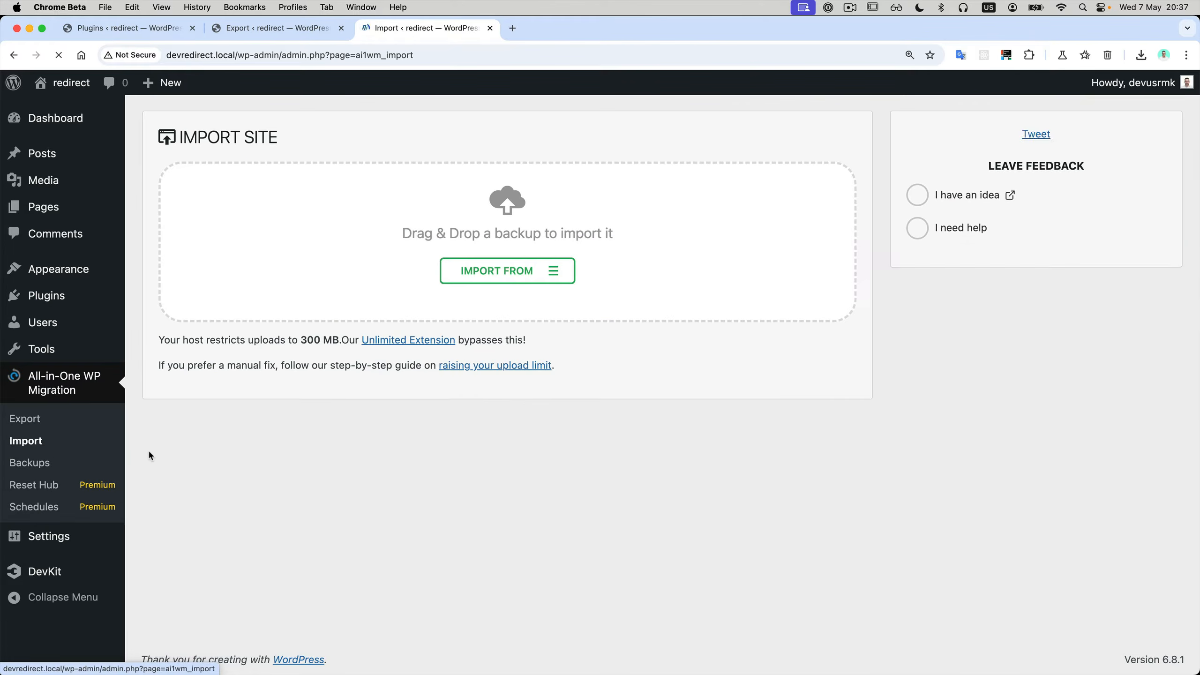
pyautogui.click(1140, 56)
pyautogui.moveTo(1105, 116); pyautogui.dragTo(508, 208)
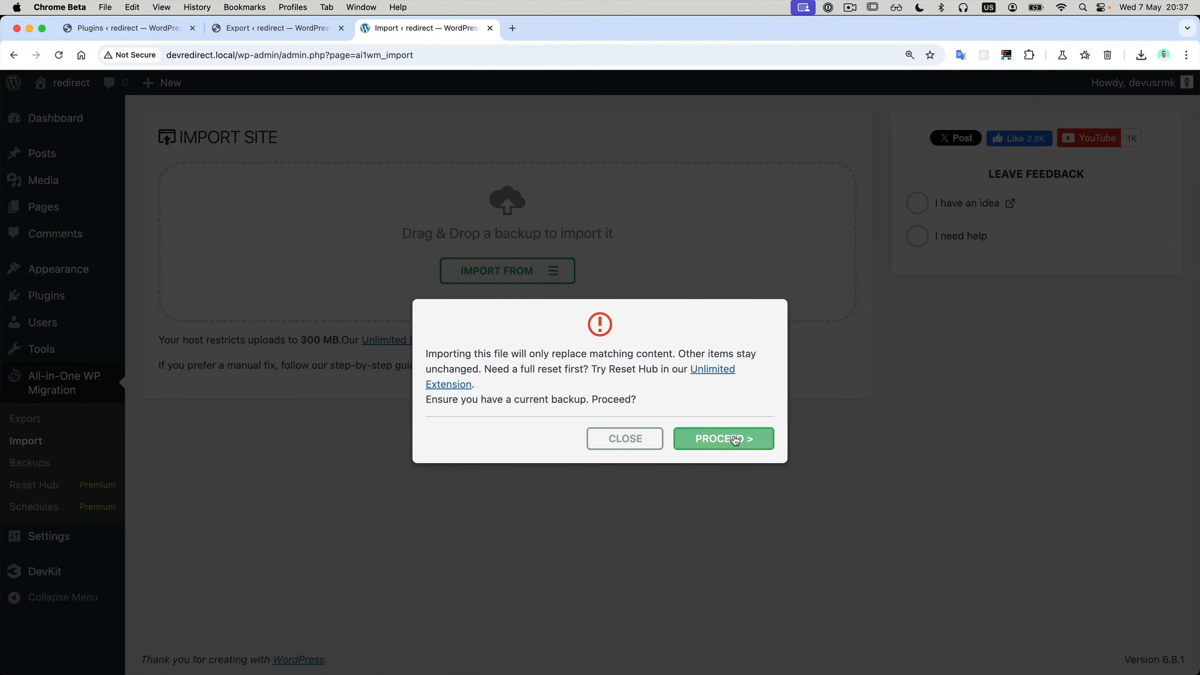
pyautogui.click(730, 436)
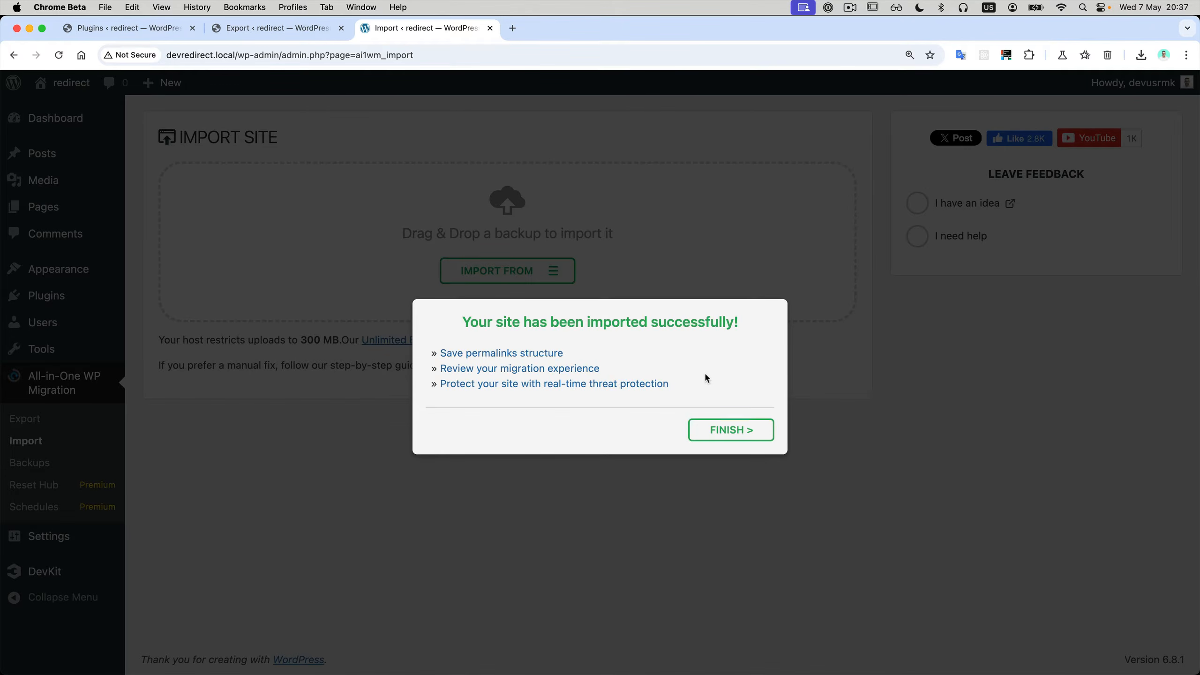
# Open the permalink settings from the import dialog, log in with the username and account password, and save the Post name permalink structure
pyautogui.click(495, 352)
pyautogui.write('de')
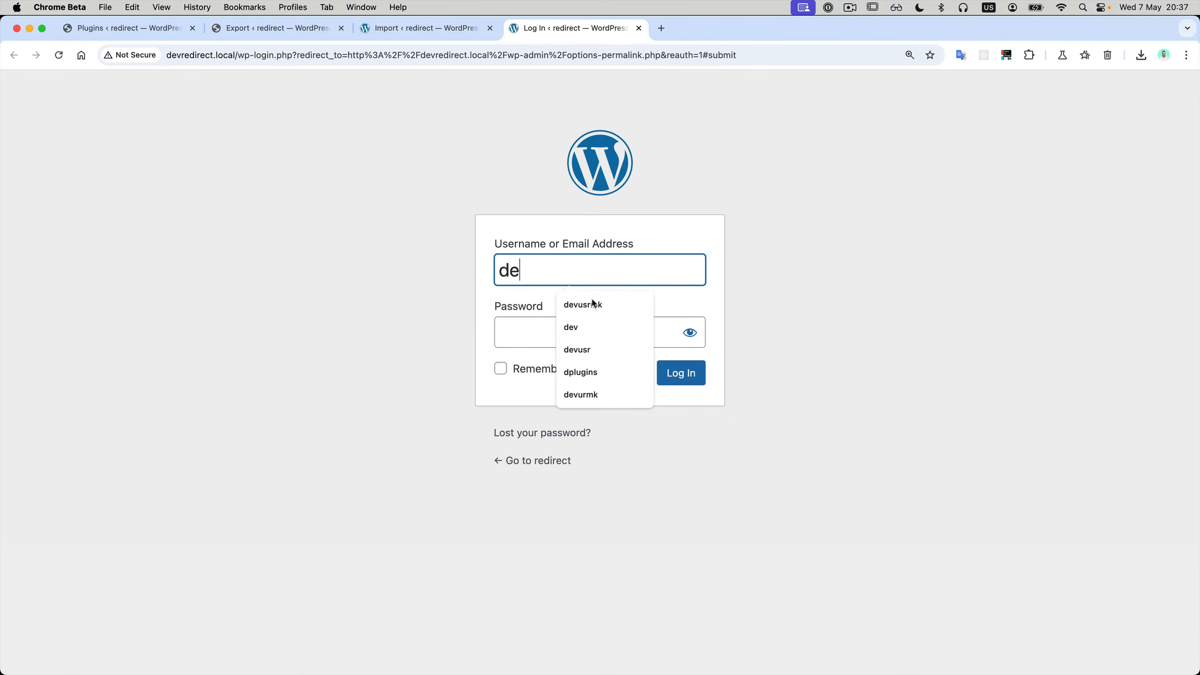
pyautogui.click(592, 304)
pyautogui.press('Tab')
pyautogui.write('•••••••••••')
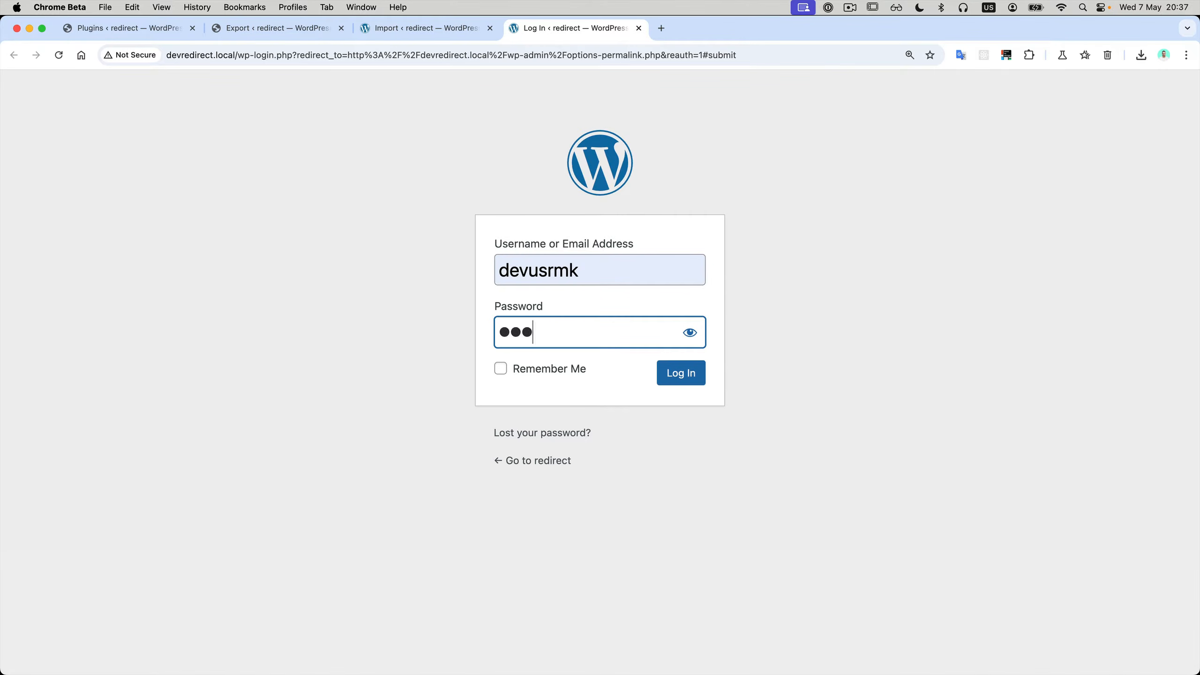
pyautogui.write('••')
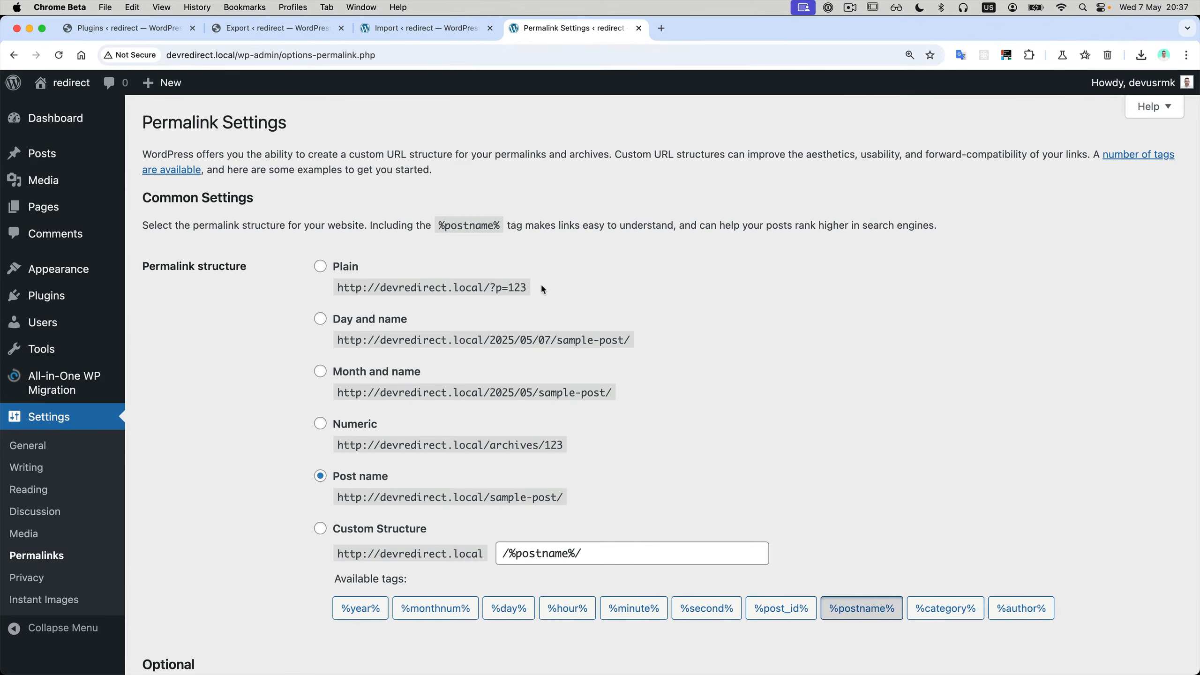
pyautogui.scroll(-6, 277, 545)
pyautogui.click(185, 592)
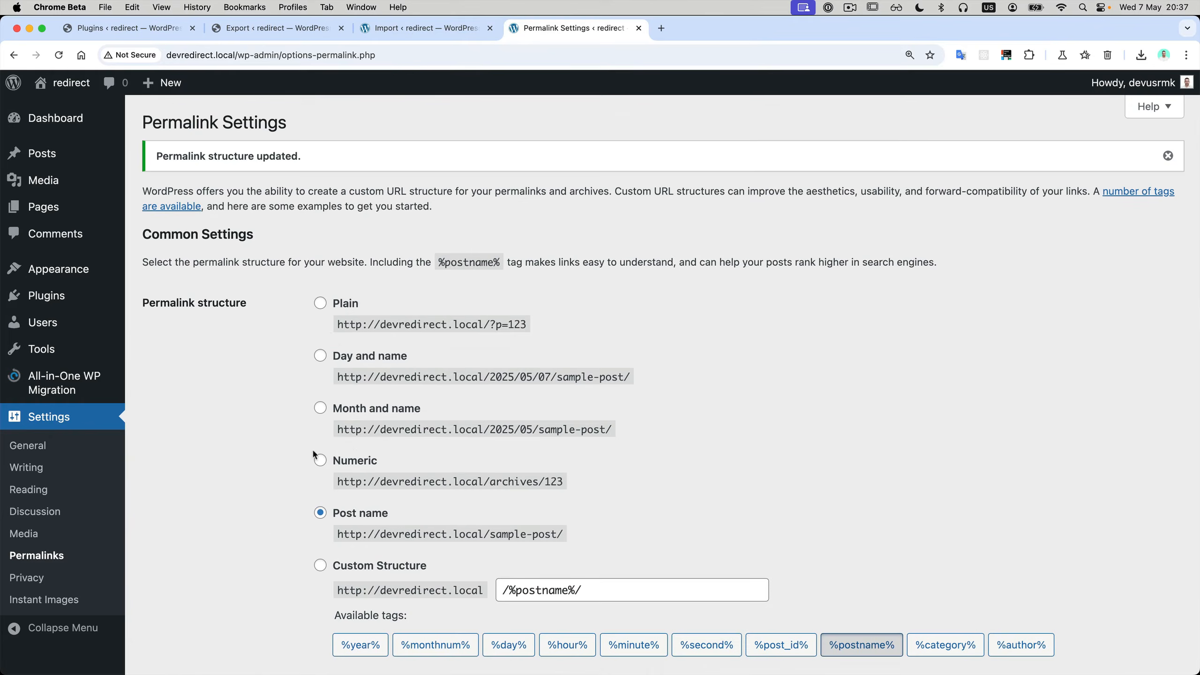
# View the Mushroom front page of the local site in a new tab and check its images
pyautogui.click(43, 207)
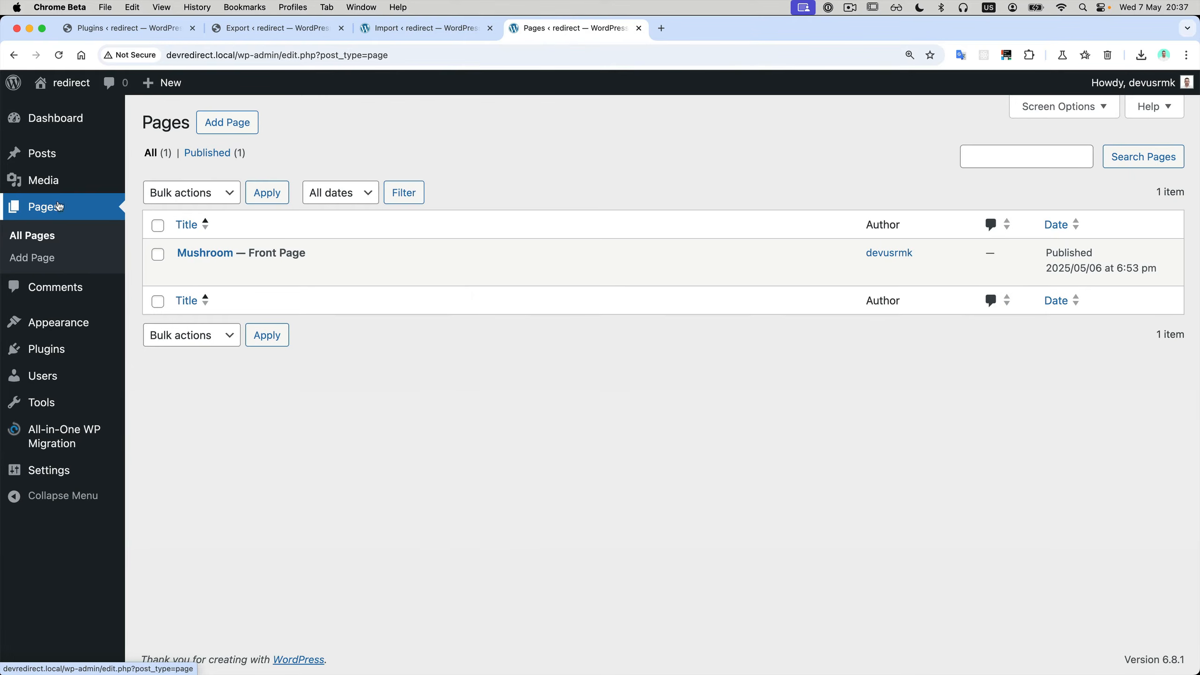
pyautogui.keyDown('super'); pyautogui.click(305, 272); pyautogui.keyUp('super')
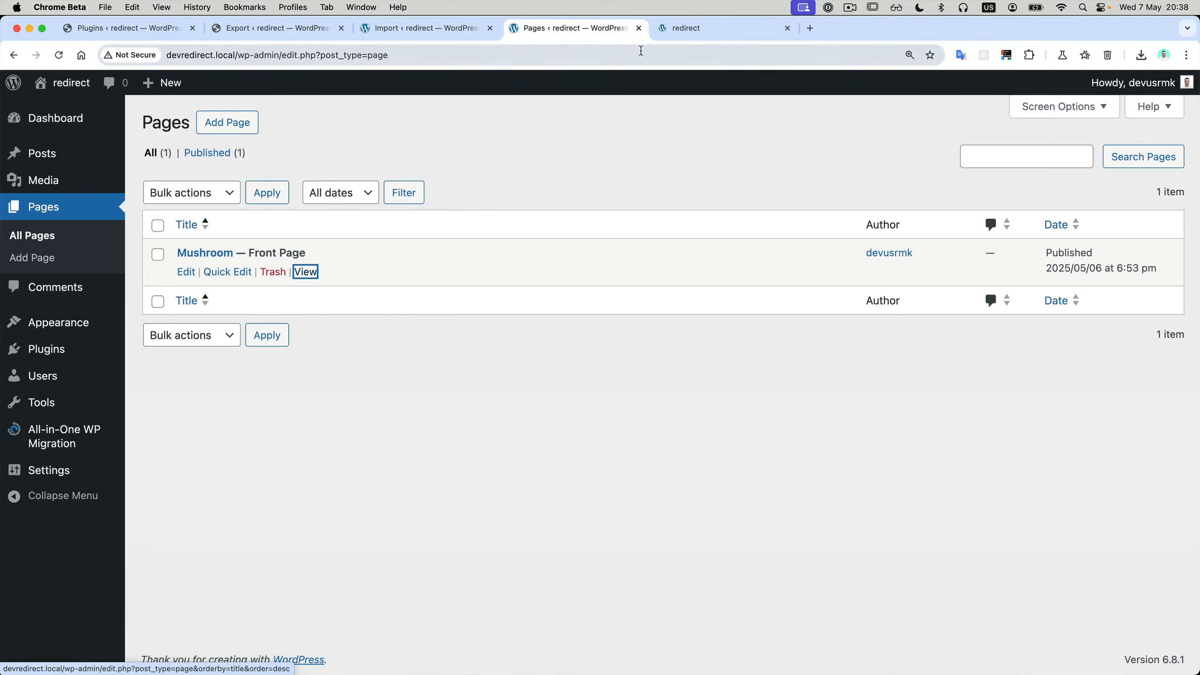
pyautogui.click(698, 31)
pyautogui.scroll(-10, 764, 324)
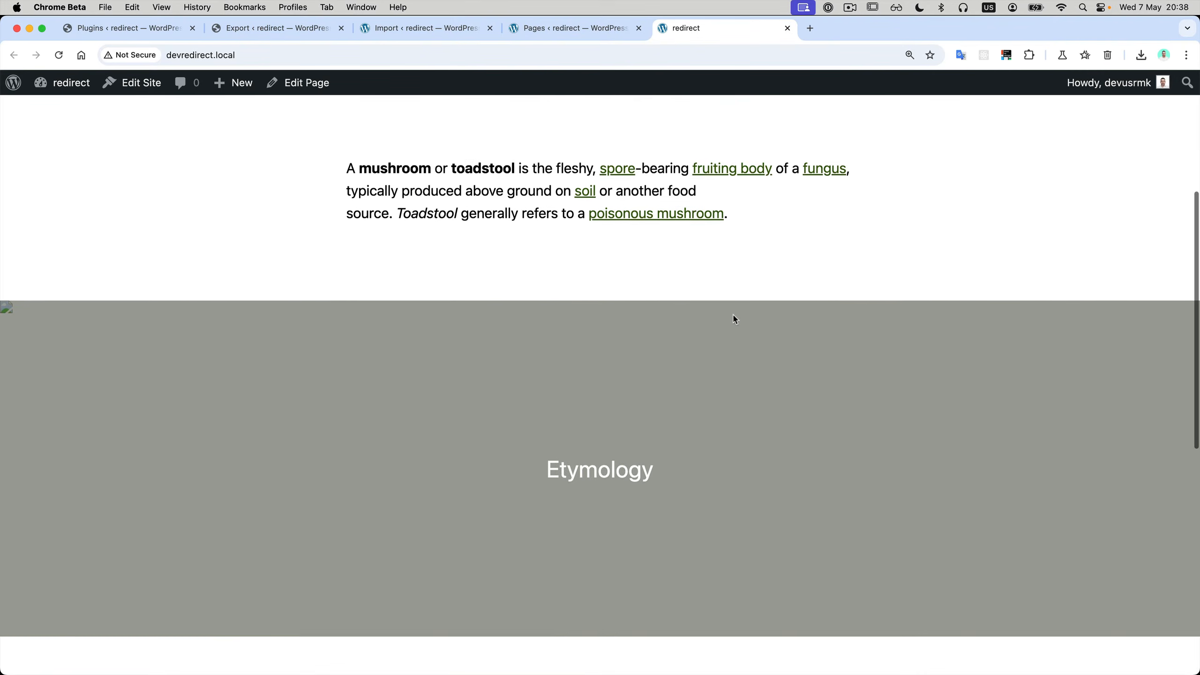
pyautogui.scroll(10, 732, 327)
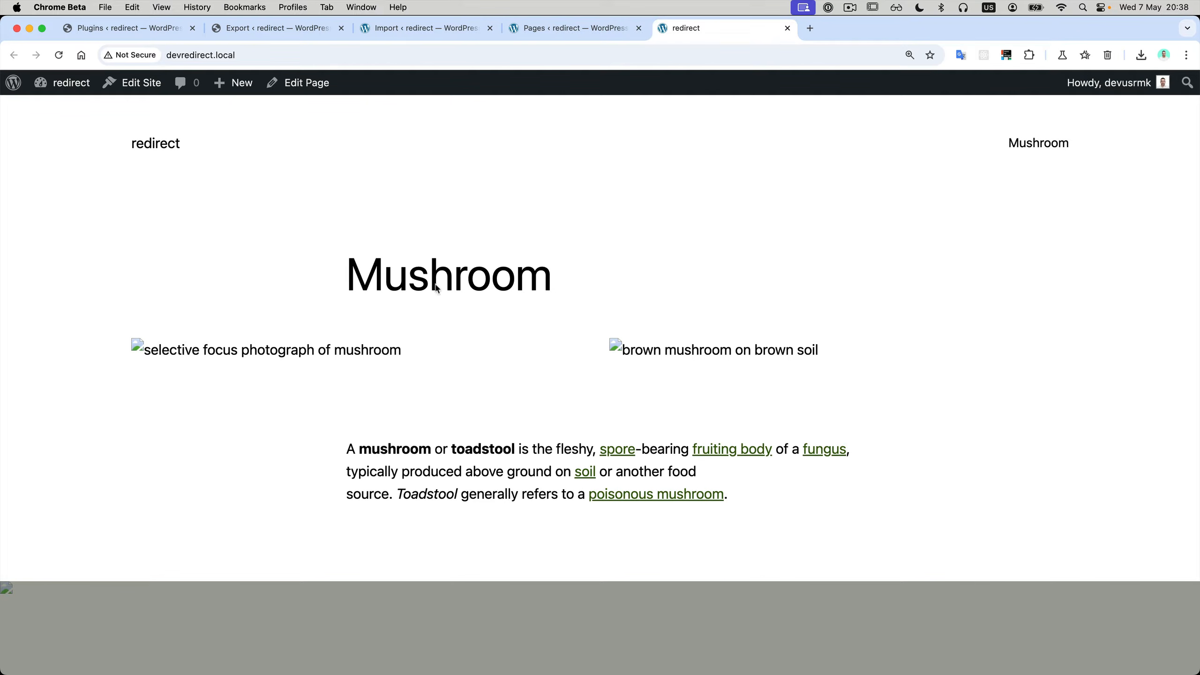
# Activate the DevKit Pro plugin on the local site
pyautogui.click(572, 29)
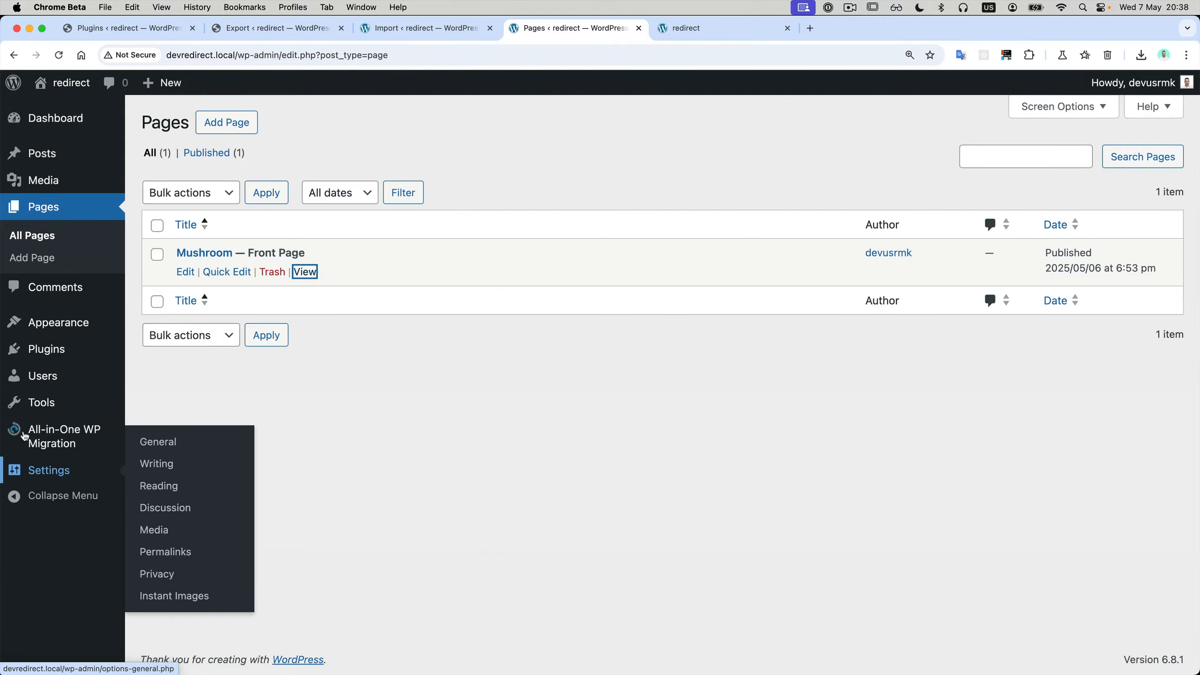
pyautogui.click(54, 350)
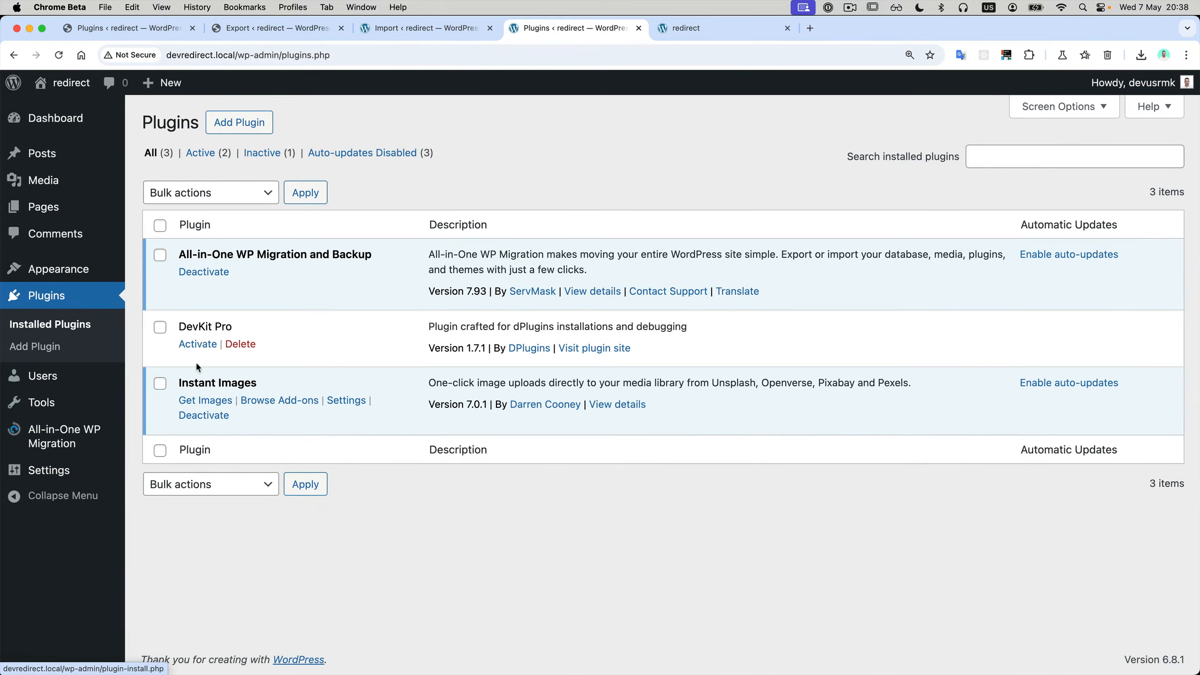
pyautogui.click(203, 344)
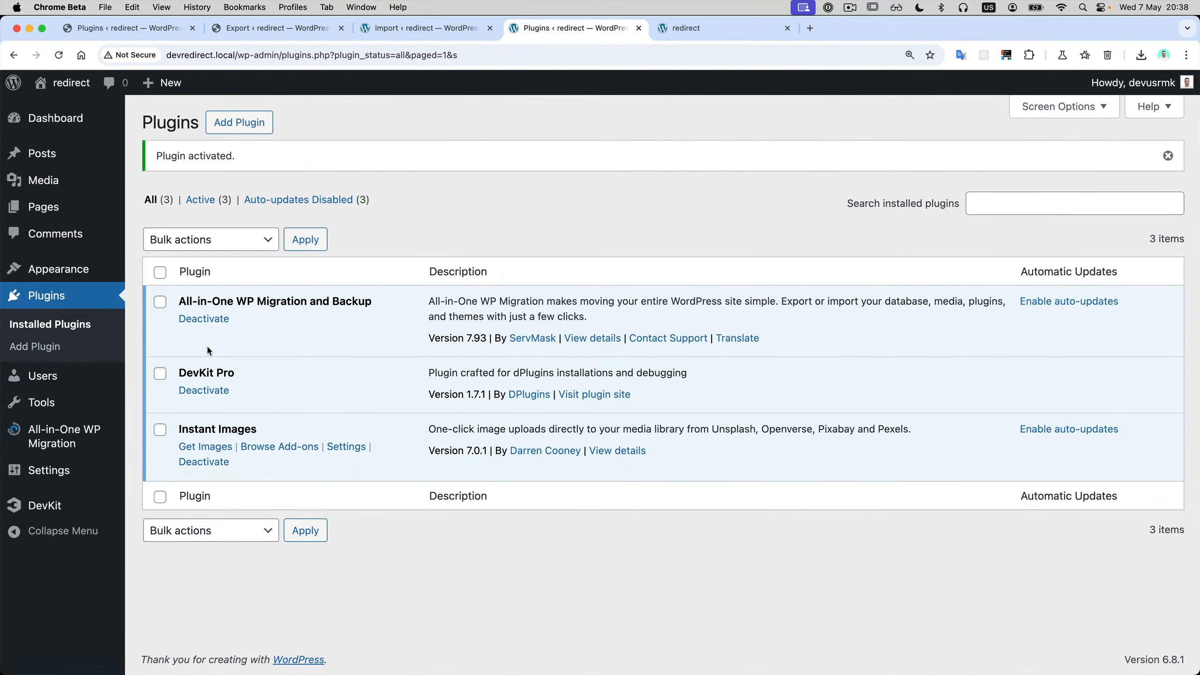
# Enable URL redirect in DevKit's Image Optimization settings, under Image URL Redirect
pyautogui.click(45, 505)
pyautogui.scroll(-1, 216, 476)
pyautogui.scroll(-1, 216, 477)
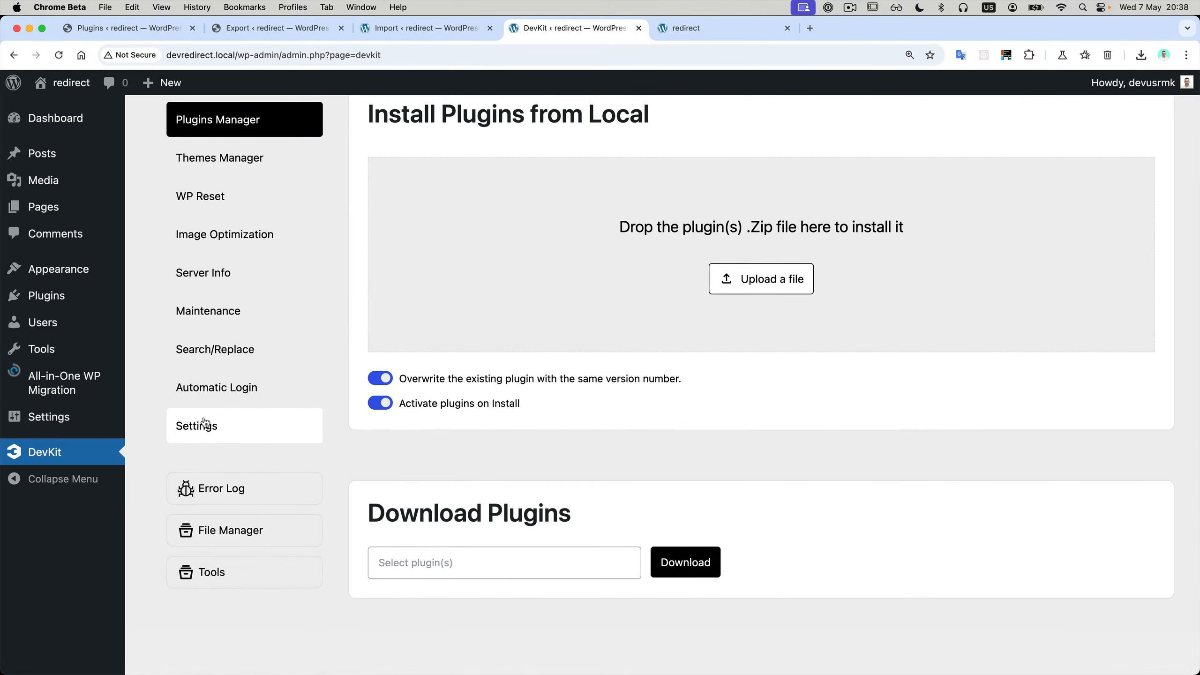
pyautogui.click(224, 234)
pyautogui.scroll(-10, 478, 370)
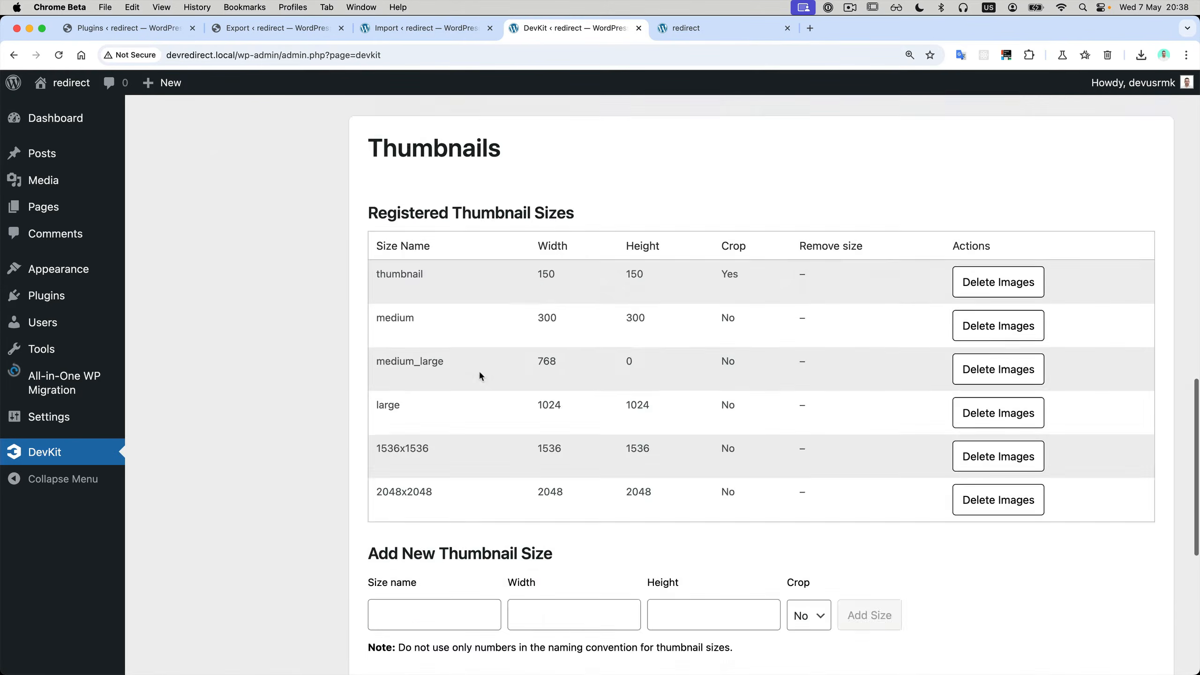
pyautogui.click(399, 507)
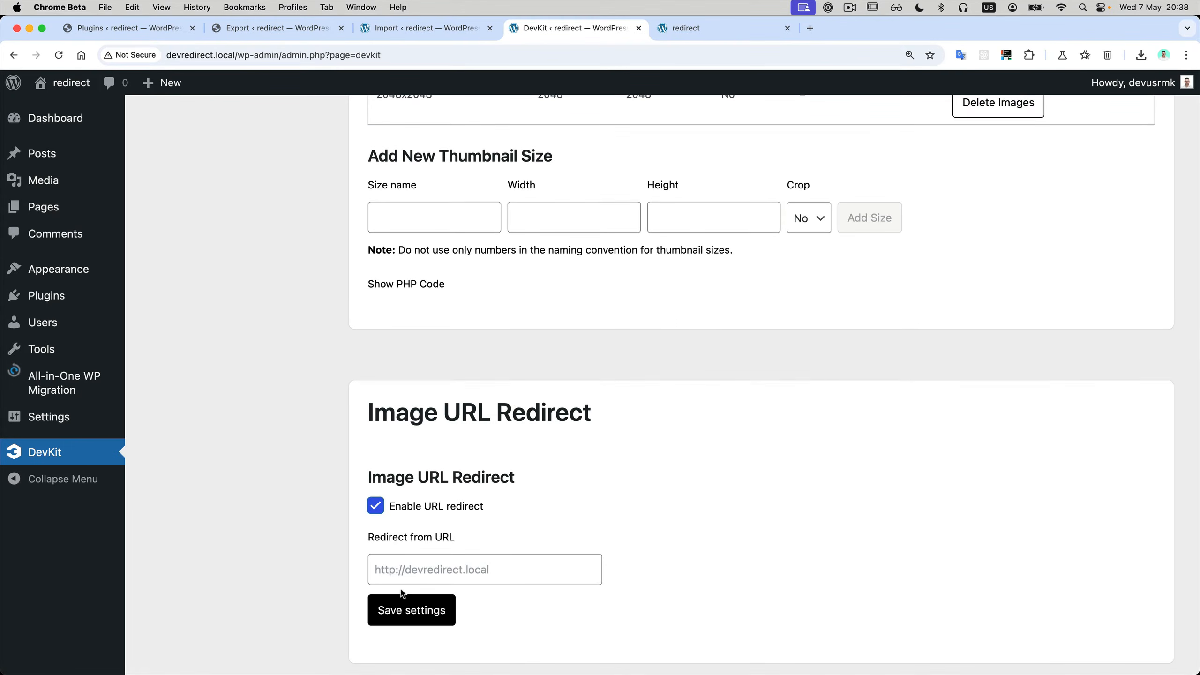
pyautogui.click(156, 28)
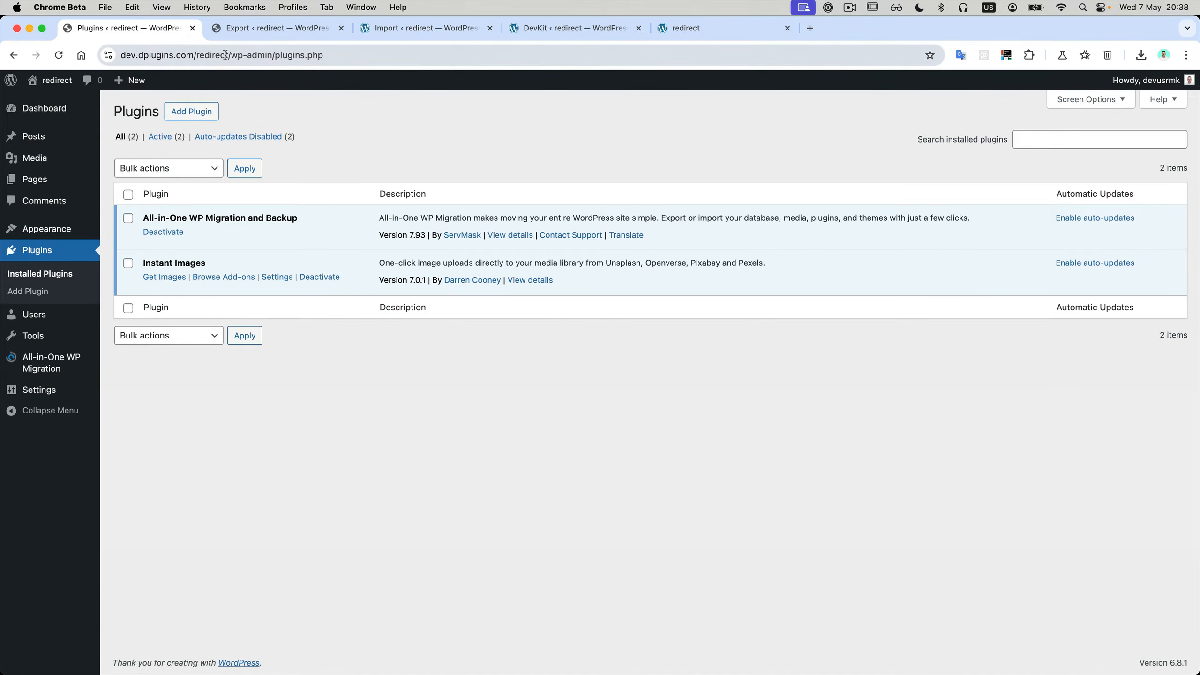
pyautogui.moveTo(231, 53); pyautogui.dragTo(19, 57)
pyautogui.press('super+c')
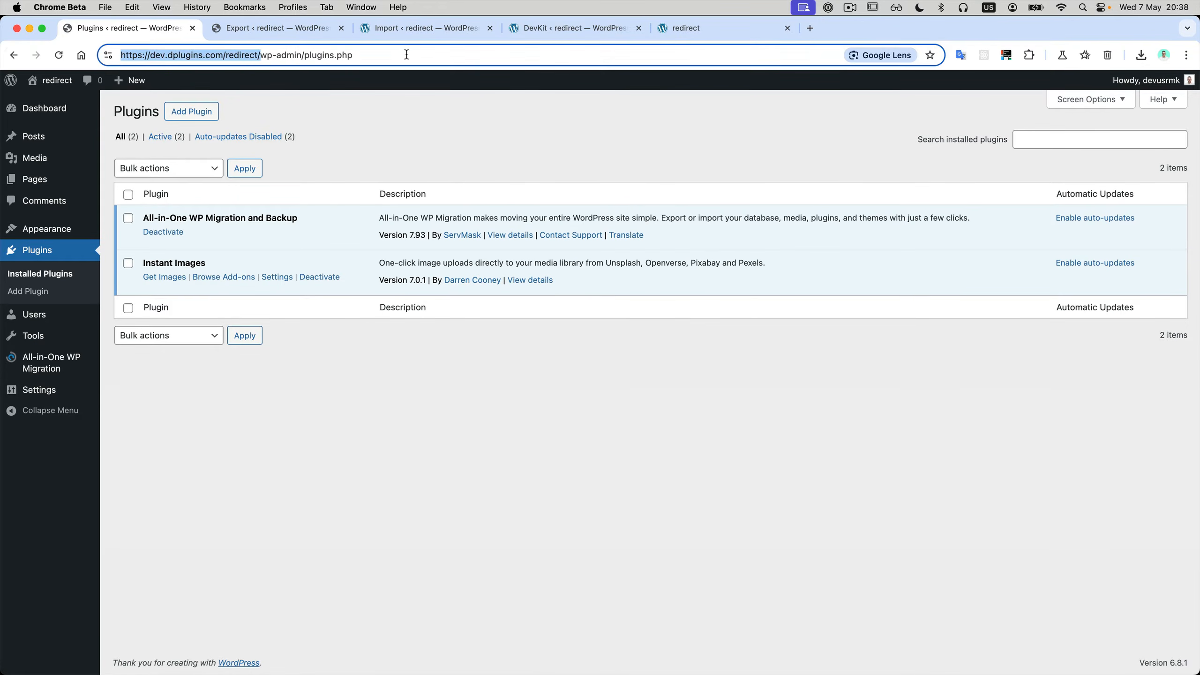
pyautogui.click(684, 28)
pyautogui.click(556, 28)
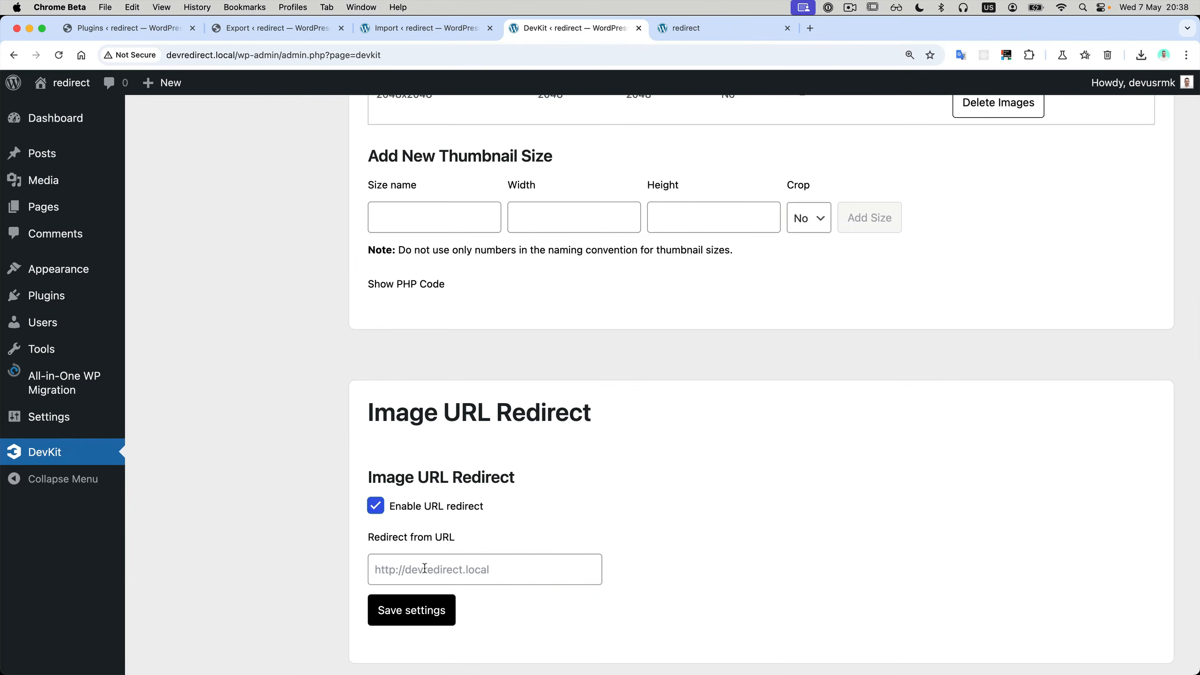
pyautogui.click(424, 568)
pyautogui.press('super+v')
pyautogui.click(420, 609)
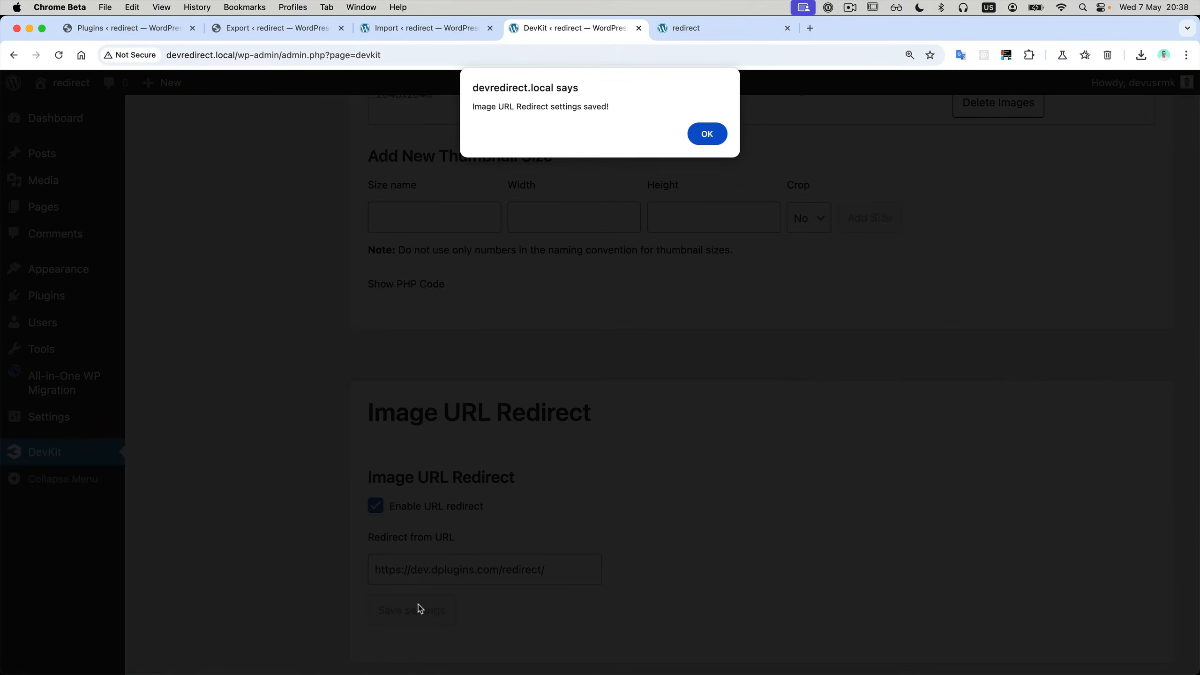
pyautogui.click(719, 135)
# Examine the local Mushroom page from its gallery images to the Etymology banner to check how the images load
pyautogui.click(704, 31)
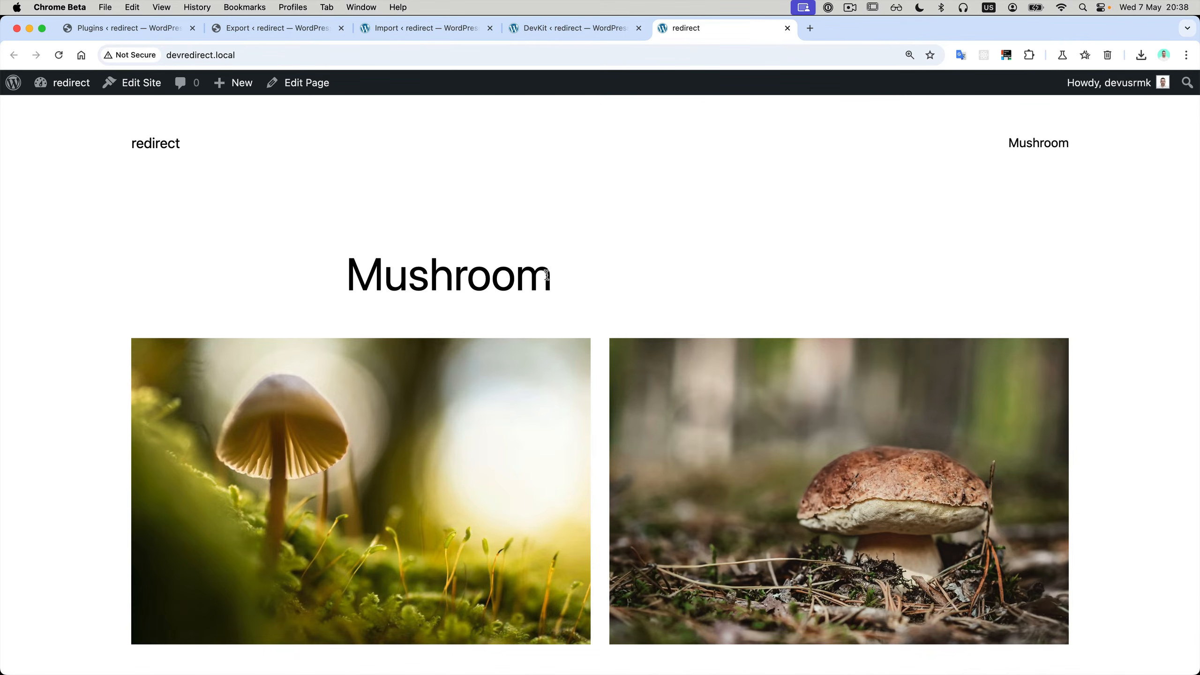
pyautogui.scroll(-10, 573, 265)
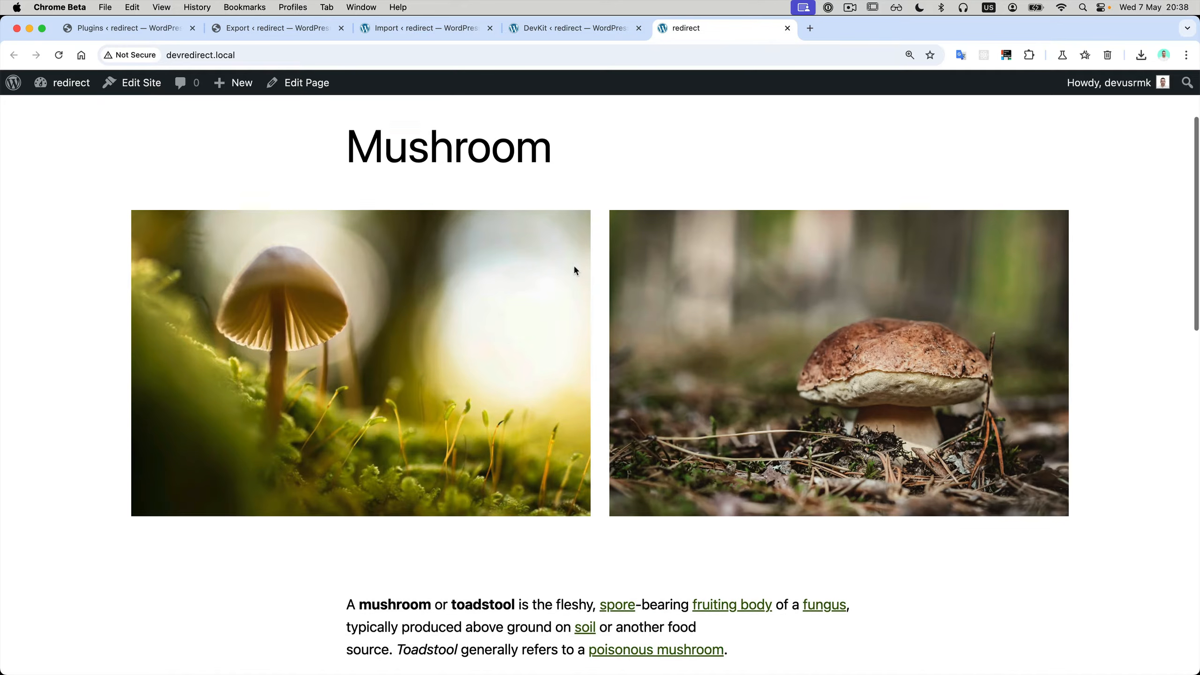
pyautogui.scroll(-3, 579, 266)
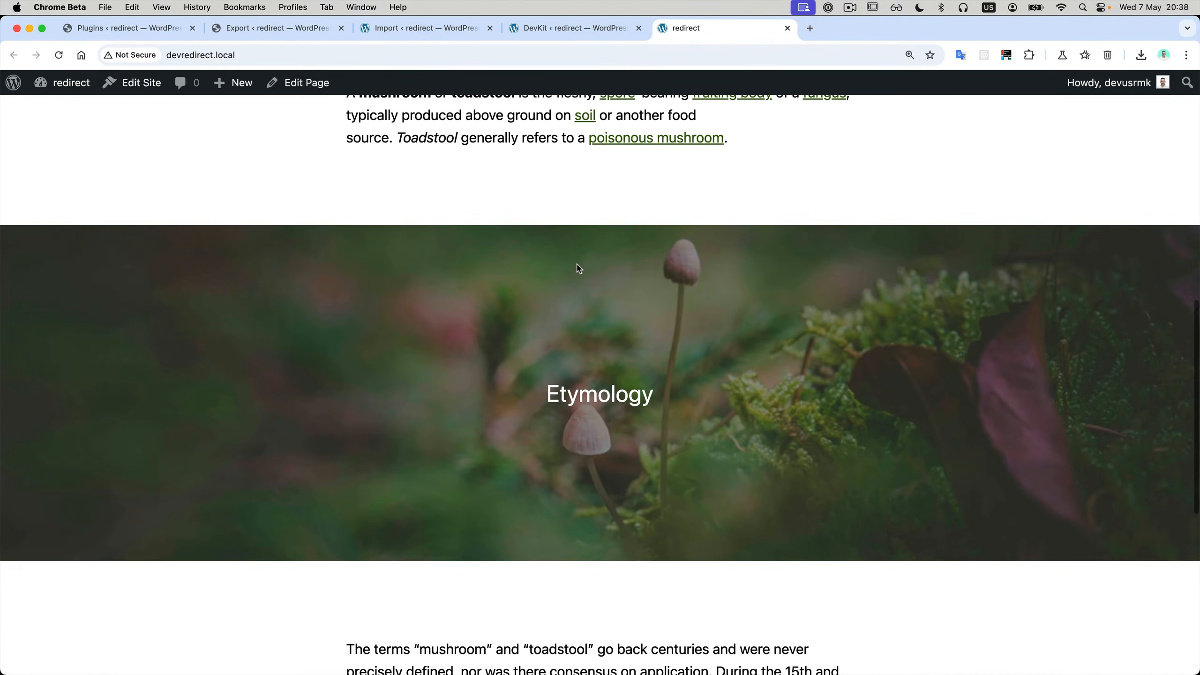
pyautogui.scroll(-3, 572, 270)
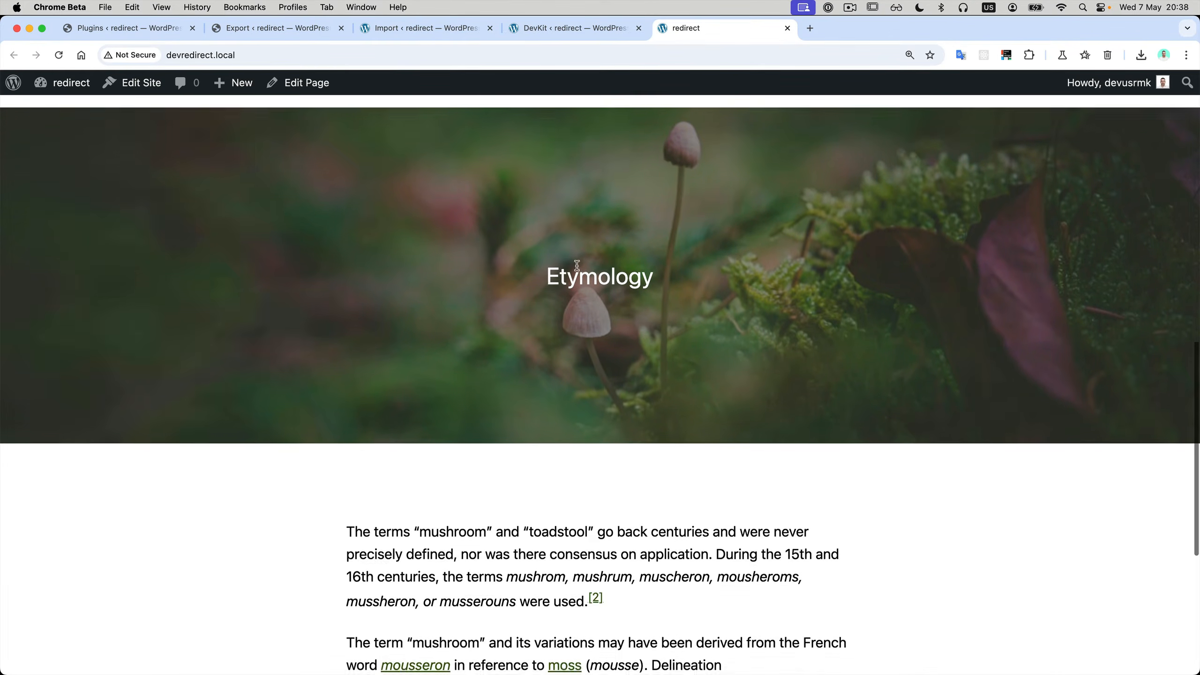
pyautogui.scroll(2, 584, 273)
pyautogui.scroll(13, 513, 432)
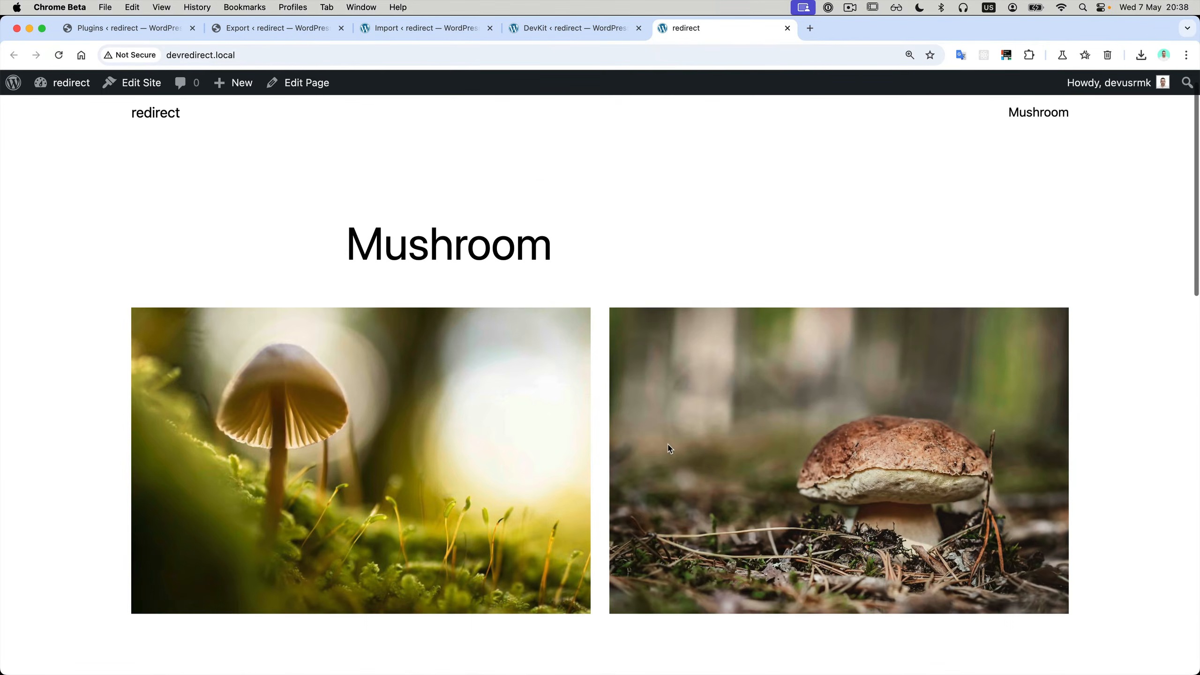
pyautogui.scroll(-2, 565, 406)
pyautogui.rightClick(303, 322)
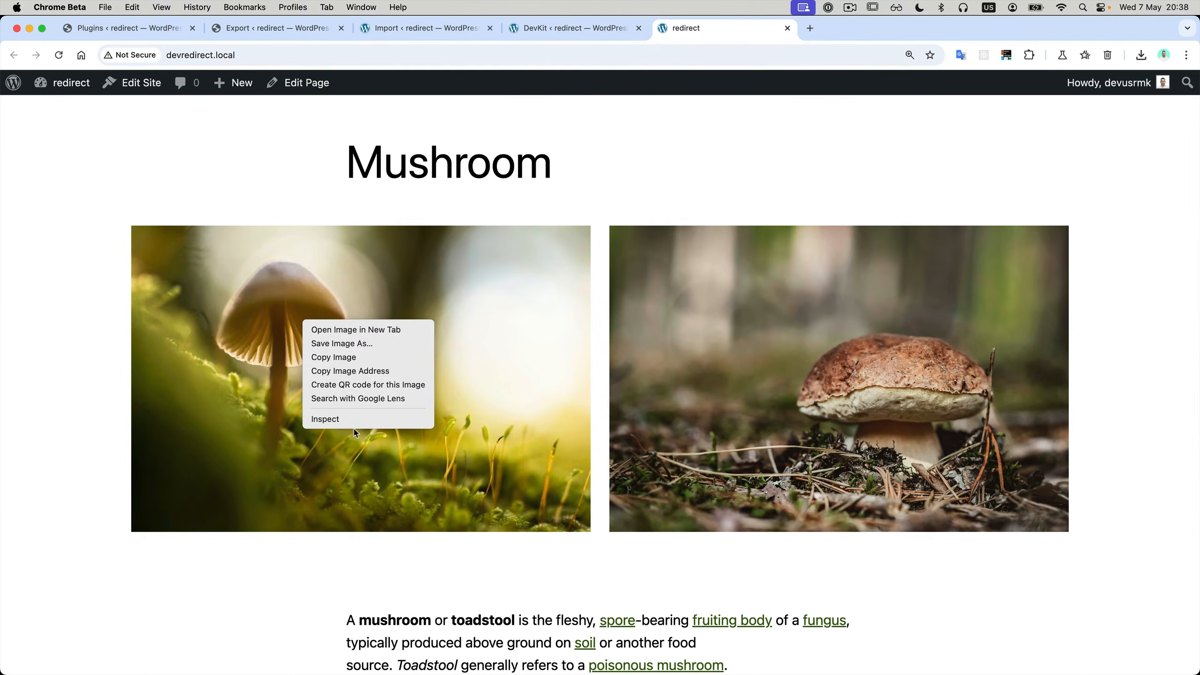
pyautogui.click(237, 429)
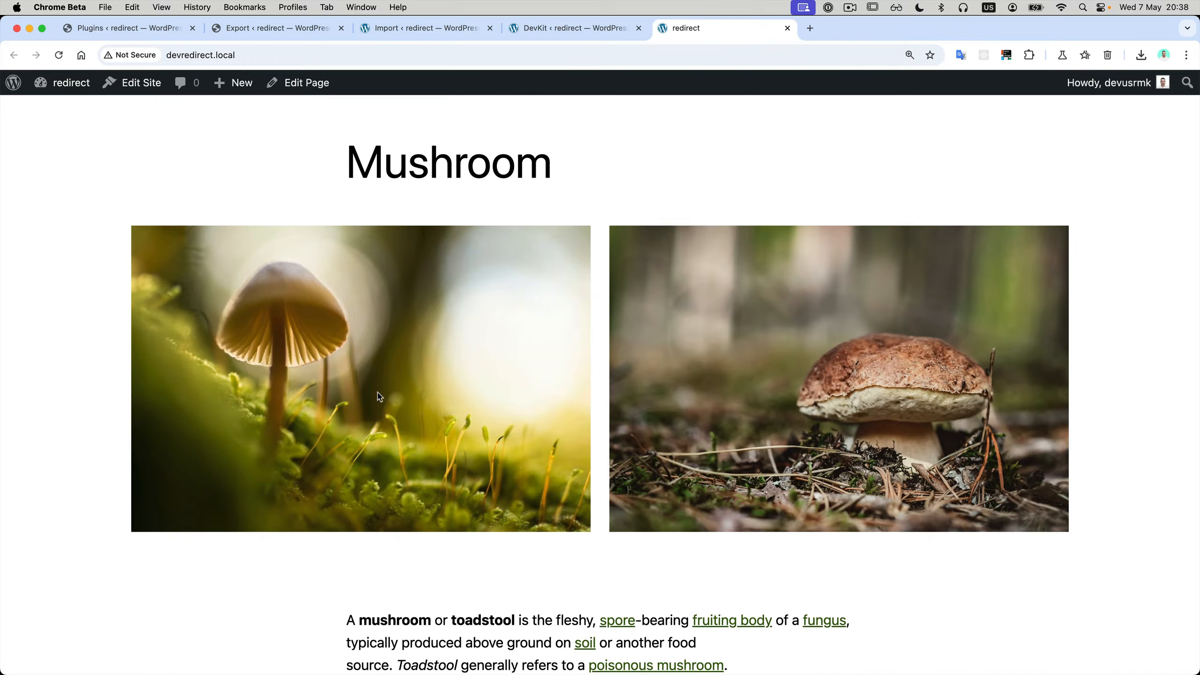
pyautogui.scroll(-5, 577, 371)
pyautogui.scroll(8, 605, 347)
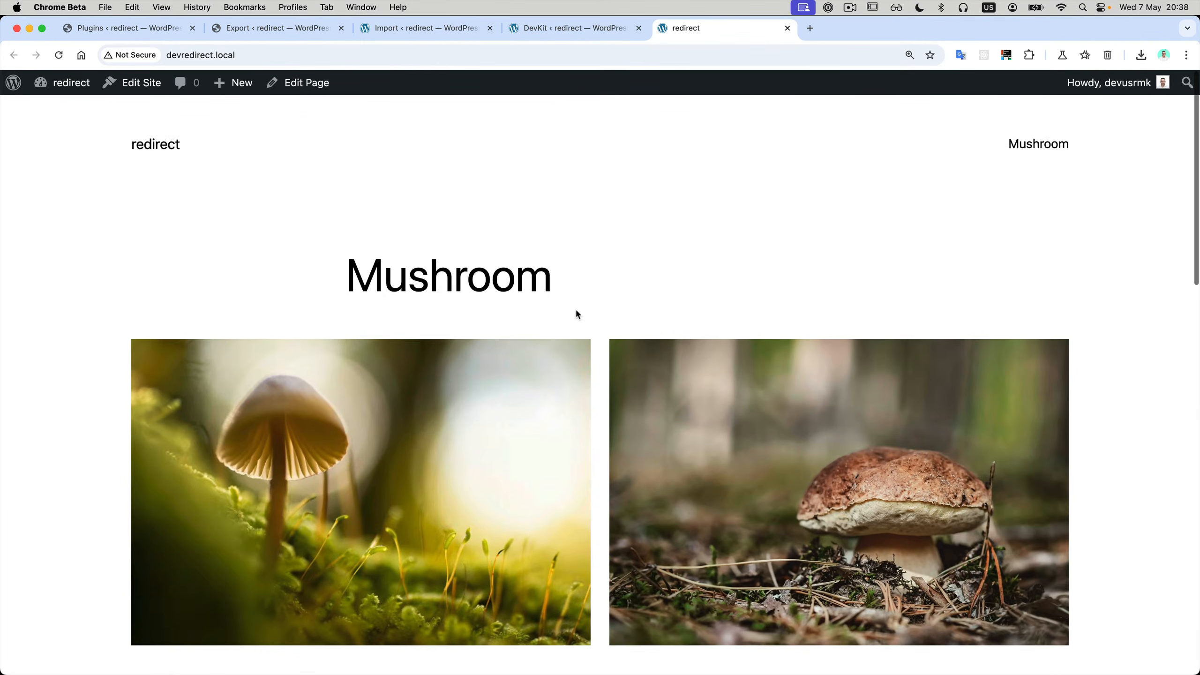
pyautogui.click(114, 23)
pyautogui.click(711, 30)
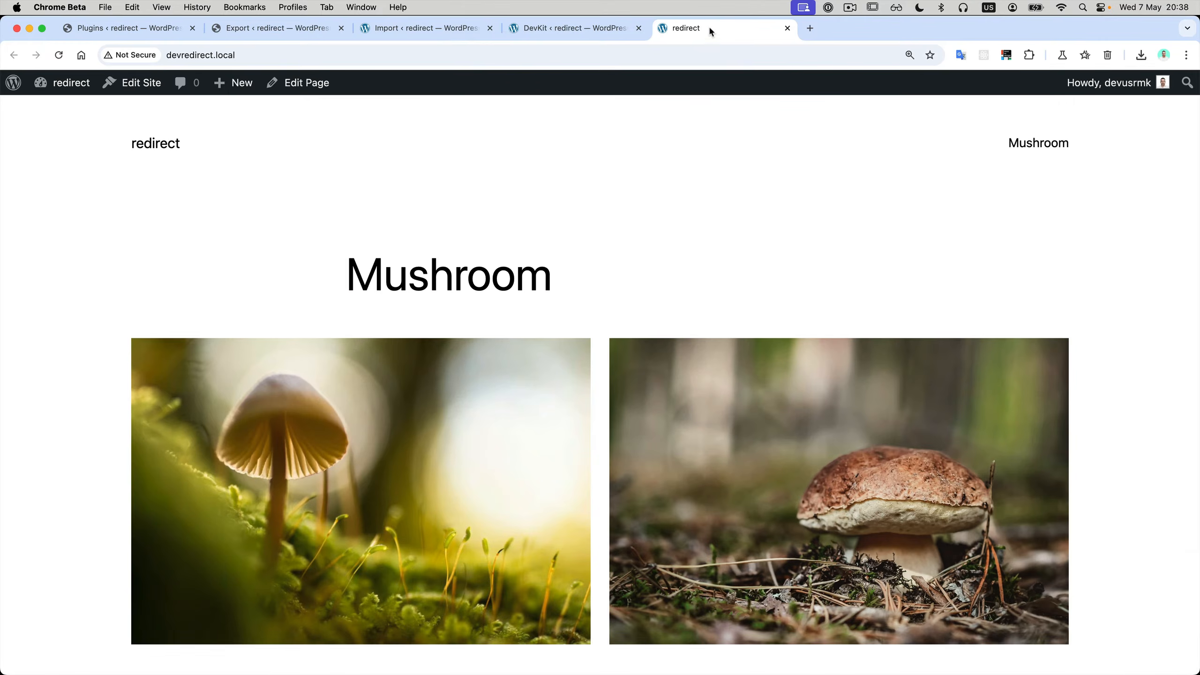
# Open the local site's Media Library from its dashboard to check the image thumbnails
pyautogui.moveTo(78, 84)
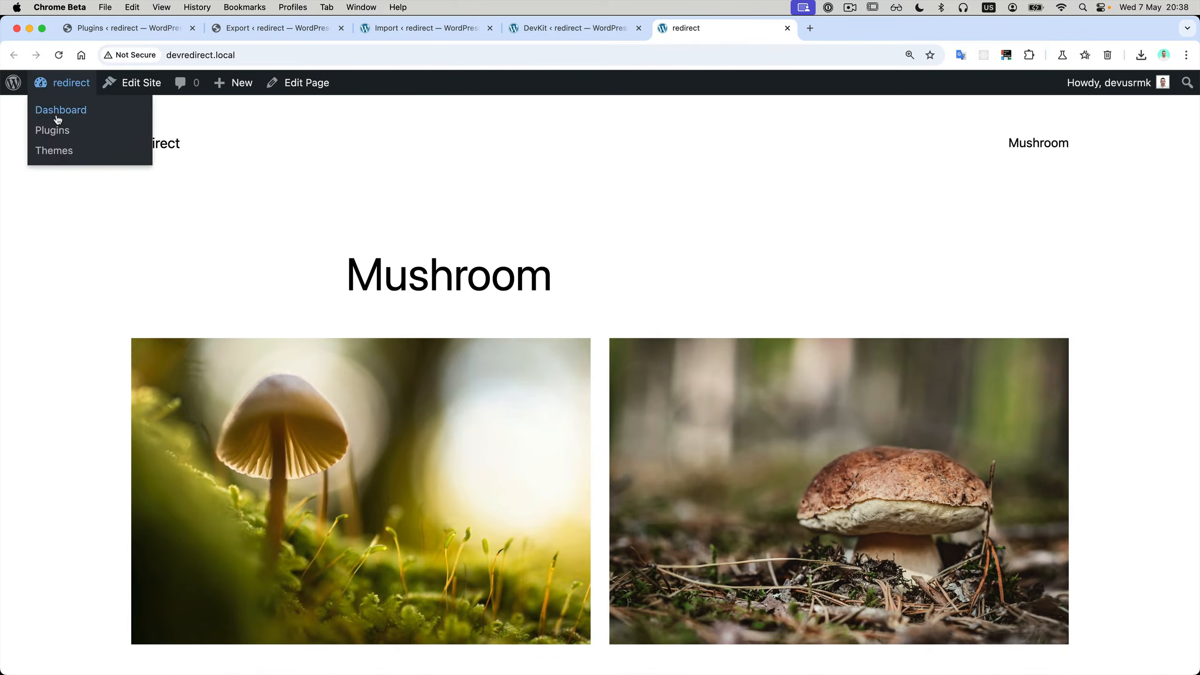
pyautogui.click(61, 113)
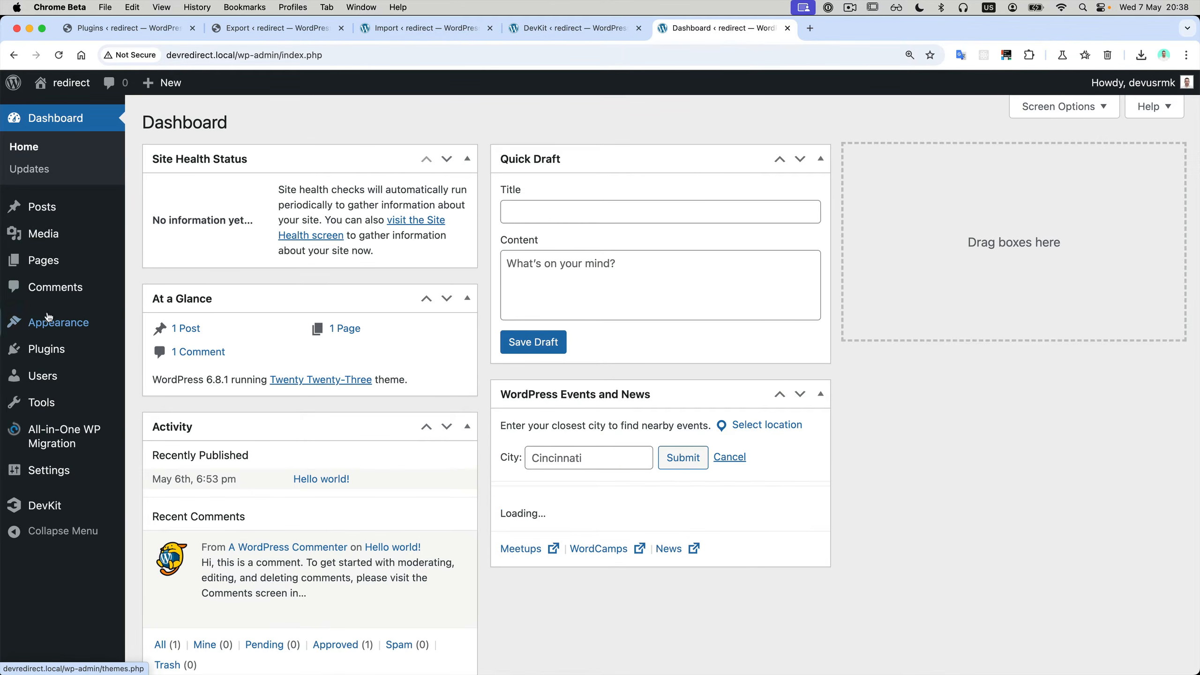
pyautogui.click(58, 236)
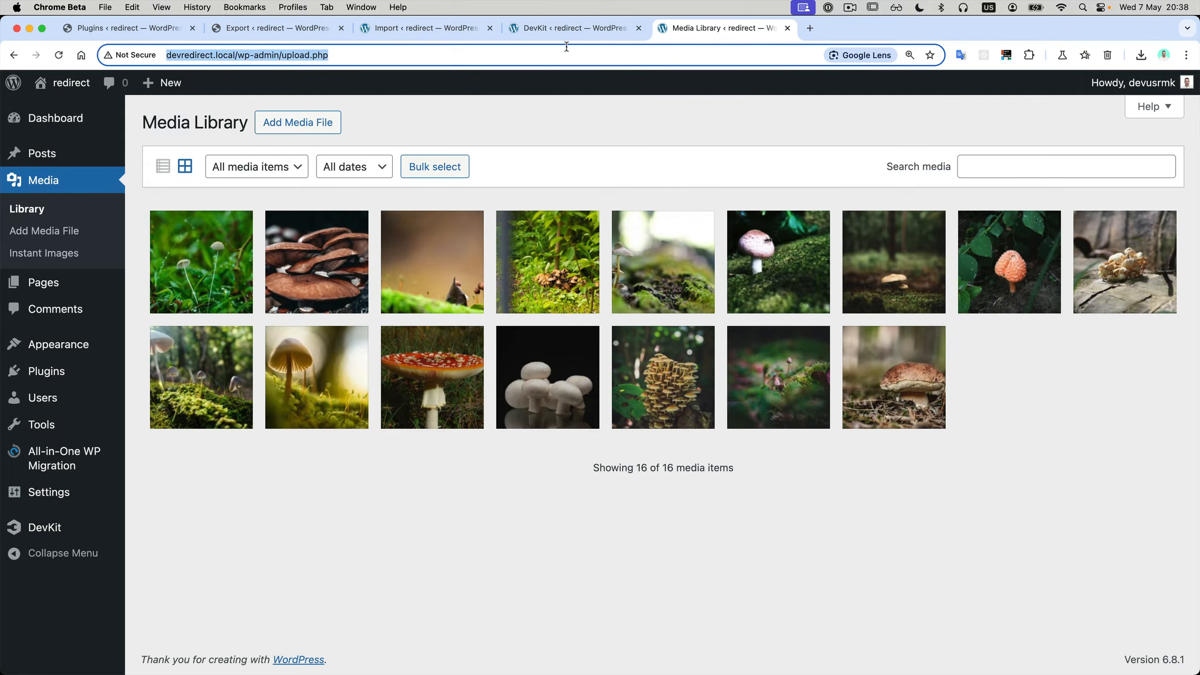
# Disable DevKit's image URL redirect, save the settings, and reload the Media Library to compare the thumbnails
pyautogui.click(574, 28)
pyautogui.click(376, 506)
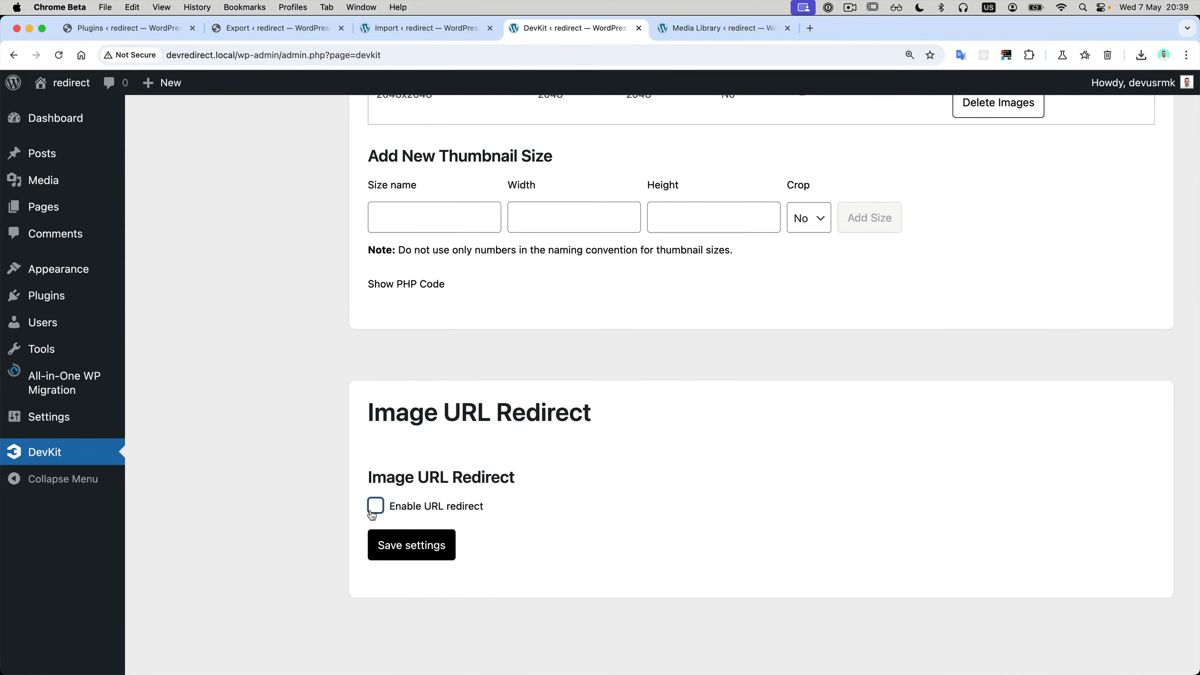
pyautogui.click(408, 548)
pyautogui.click(693, 36)
pyautogui.press('super+r')
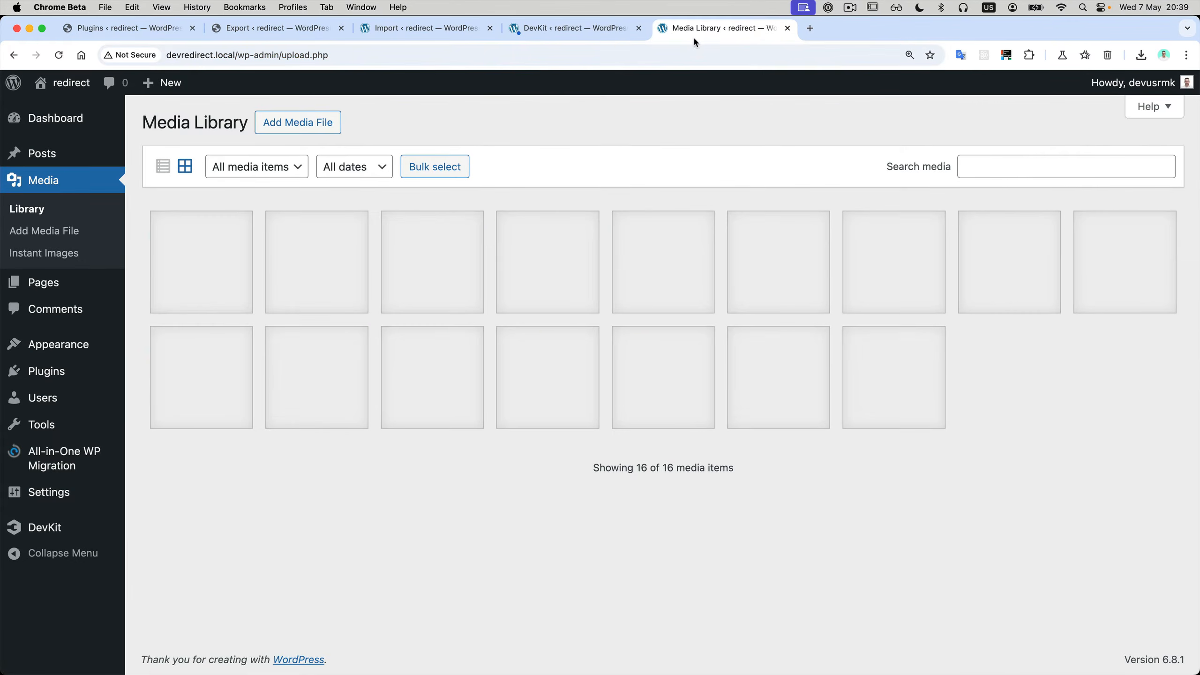
pyautogui.click(592, 31)
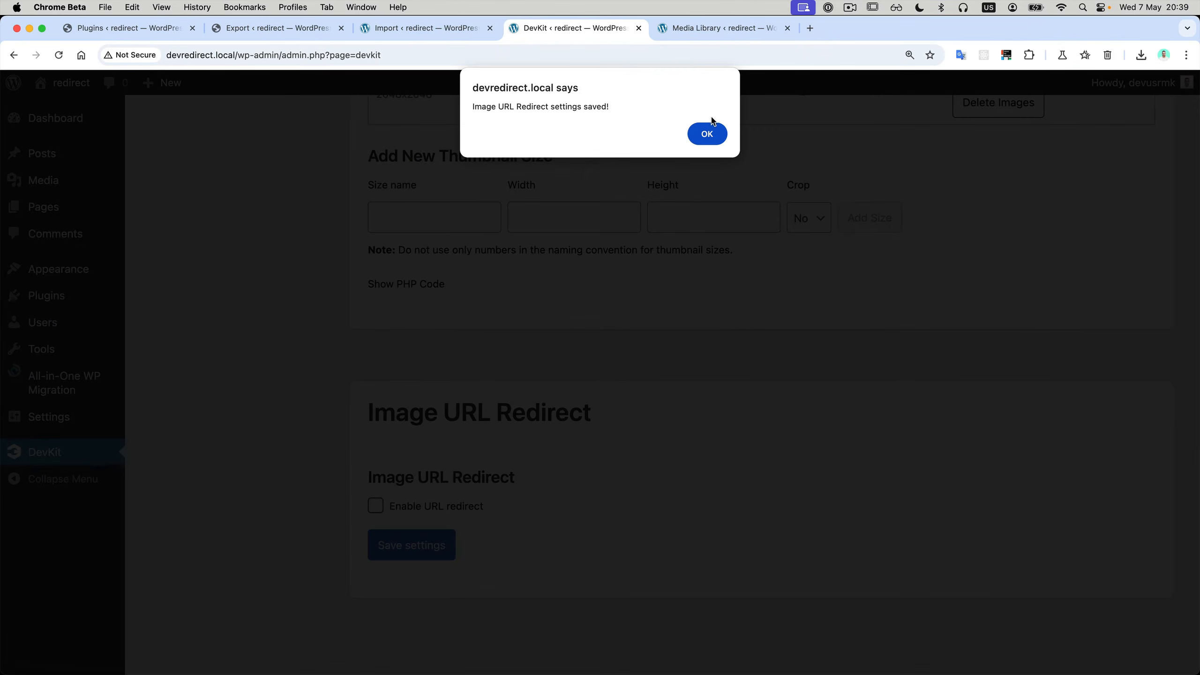
pyautogui.click(709, 133)
pyautogui.click(396, 504)
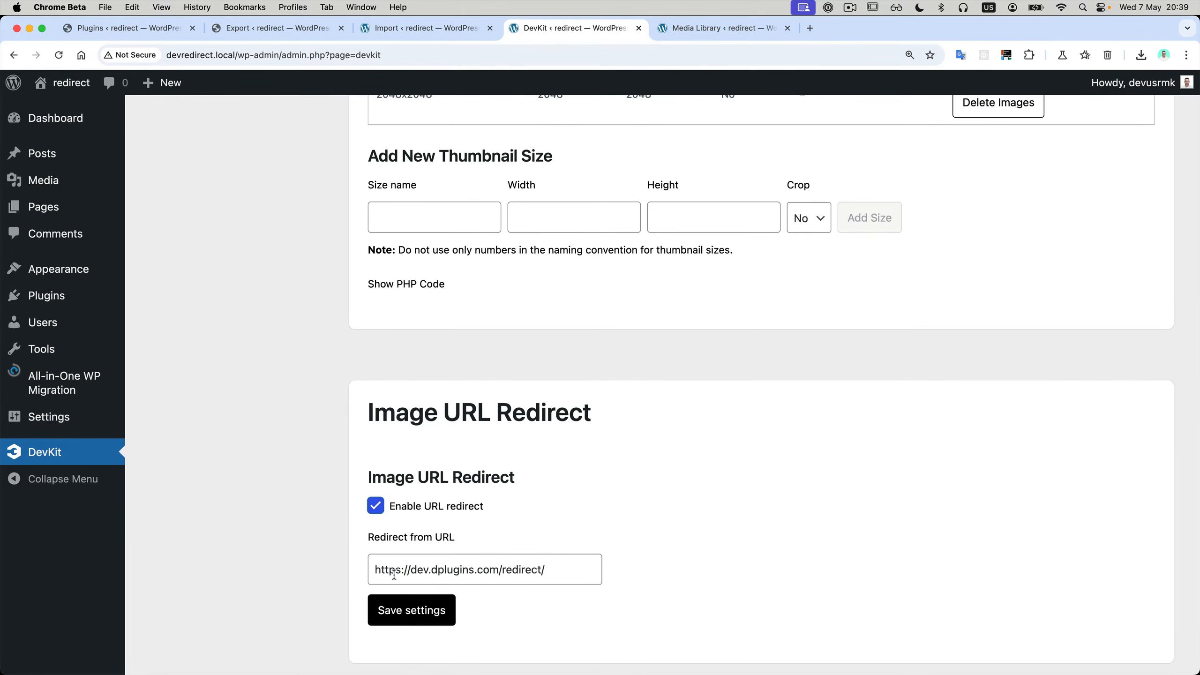
pyautogui.click(407, 613)
pyautogui.click(704, 131)
pyautogui.click(704, 32)
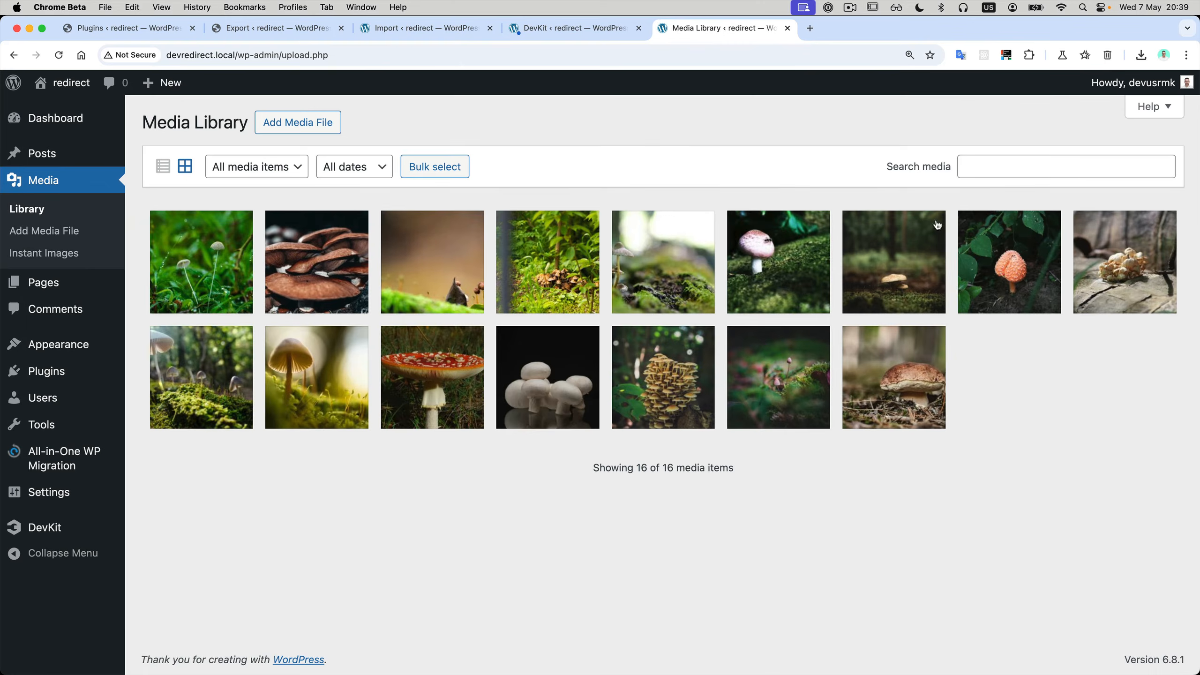
# Open the local site's Mushroom page for editing and examine its images down to the Etymology banner
pyautogui.click(42, 282)
pyautogui.click(197, 254)
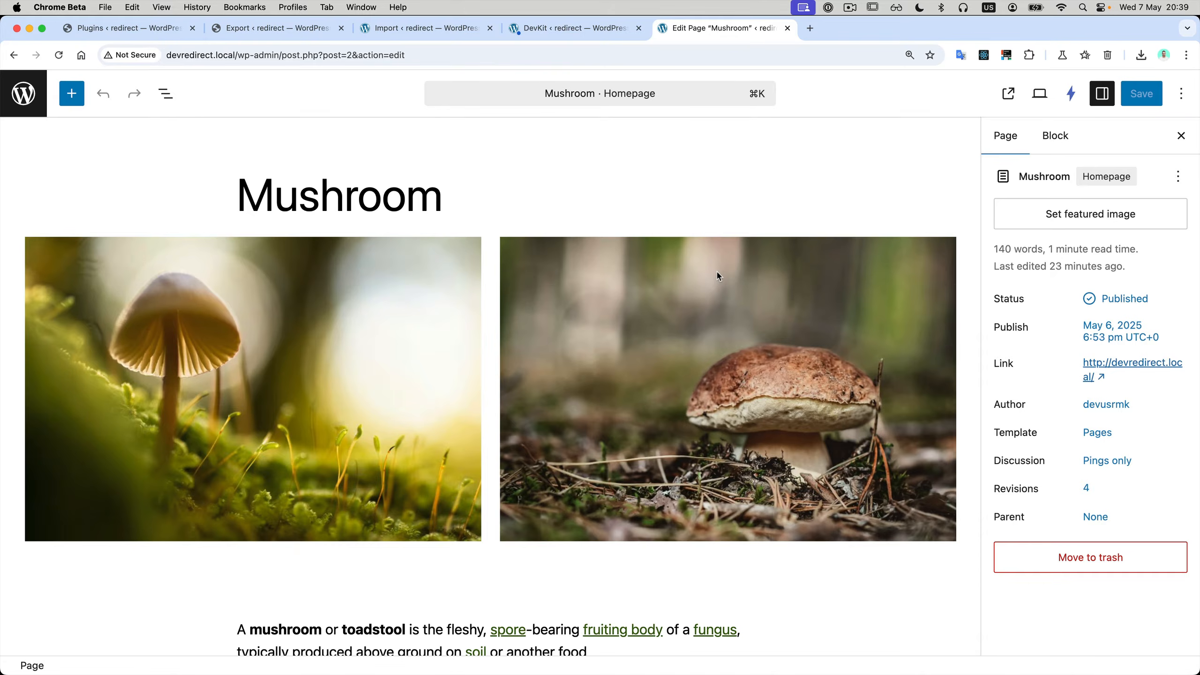
pyautogui.scroll(-10, 718, 275)
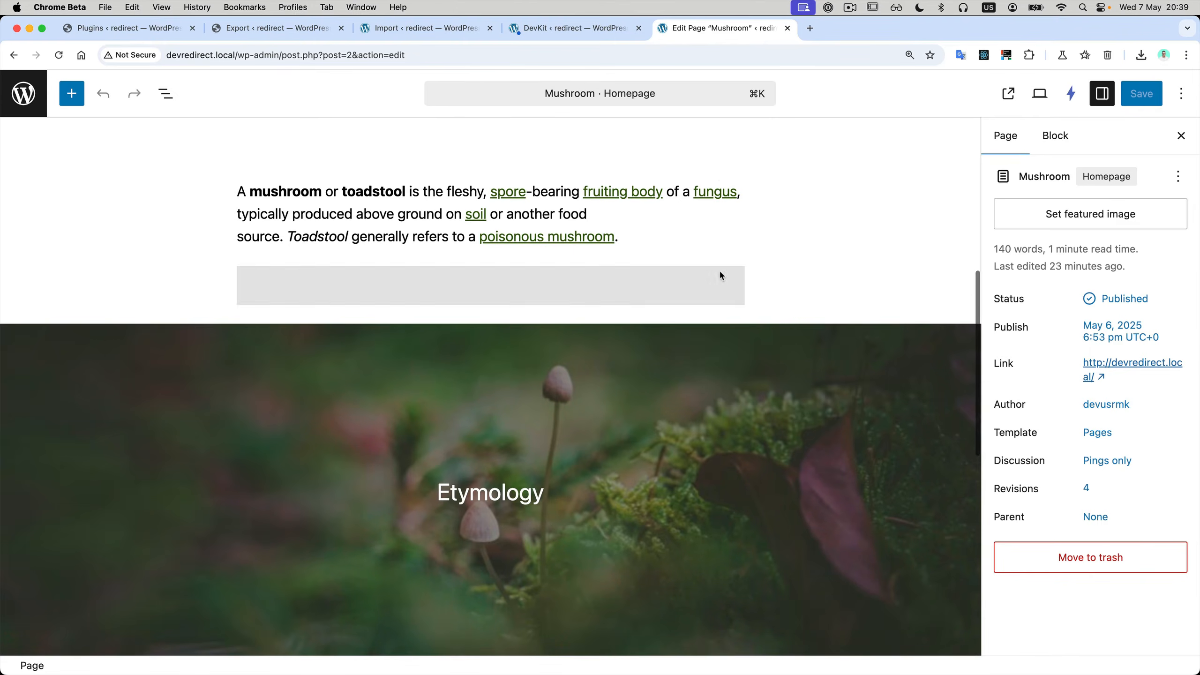
pyautogui.scroll(10, 720, 276)
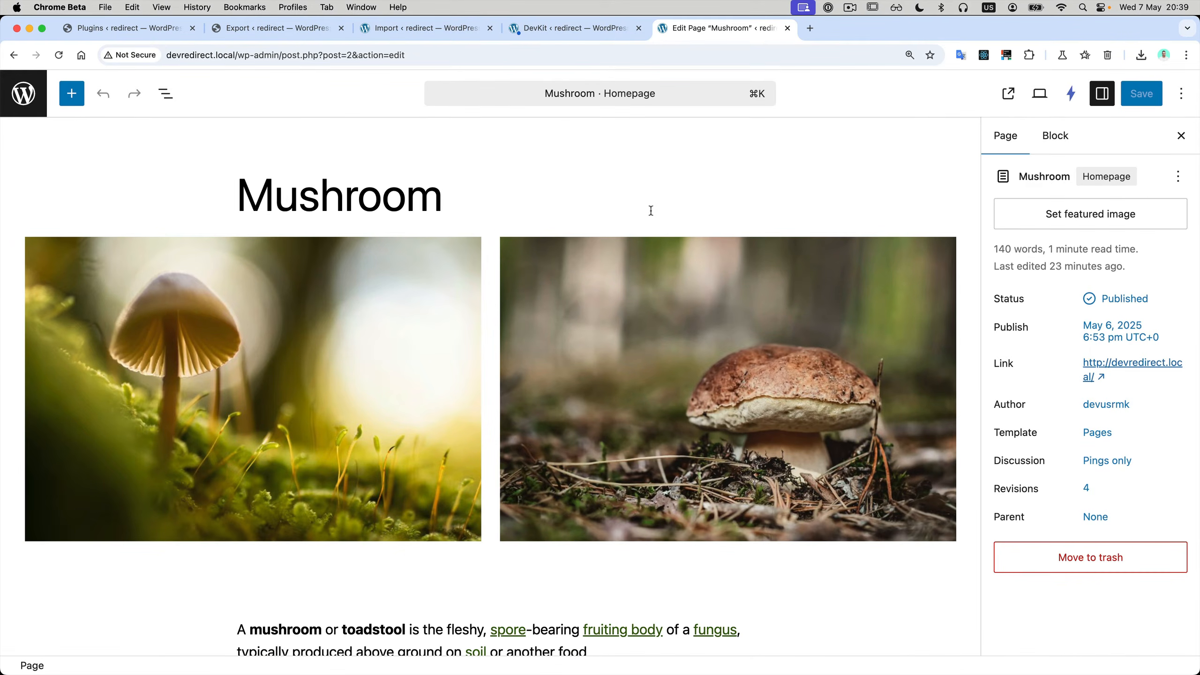
# Set the background of the Columns block holding the two mushroom images to the Primary theme color #9DFF20
pyautogui.click(165, 93)
pyautogui.click(87, 171)
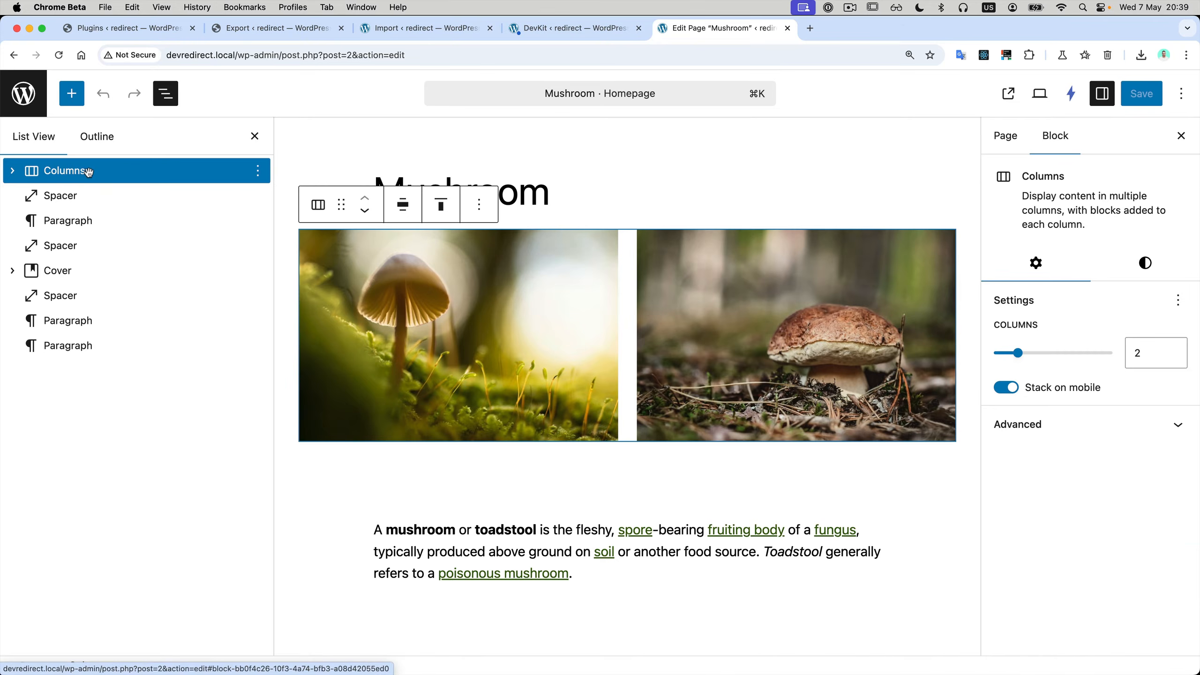
pyautogui.click(1104, 266)
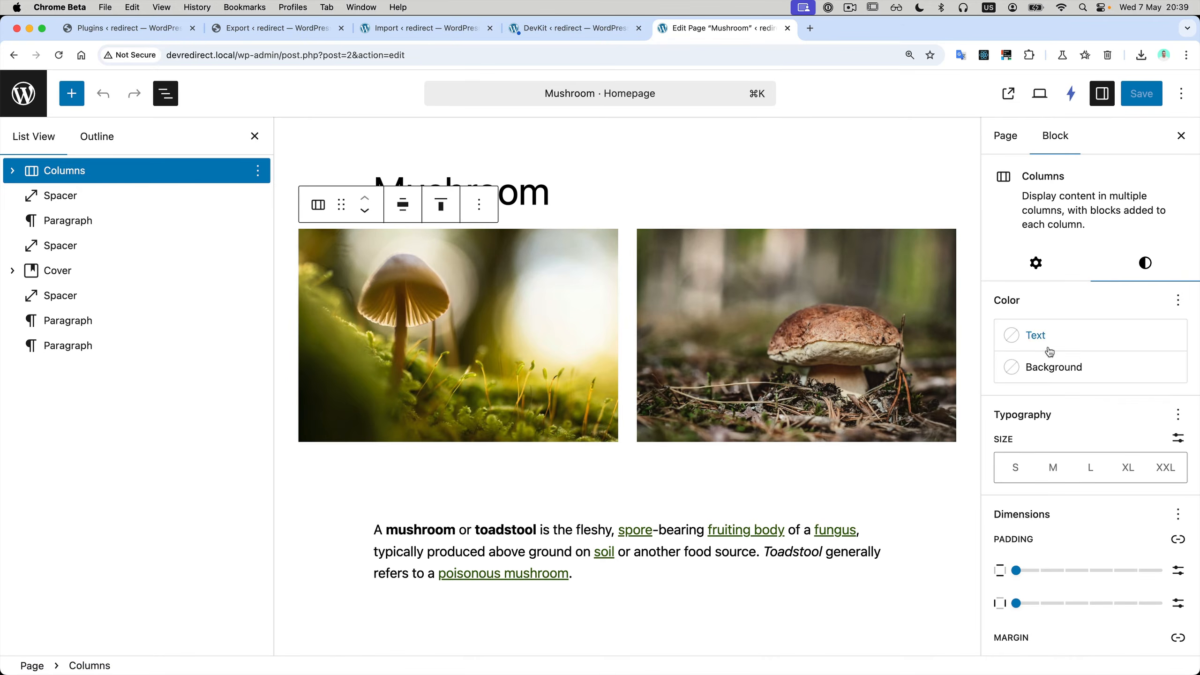
pyautogui.click(1052, 367)
pyautogui.click(850, 546)
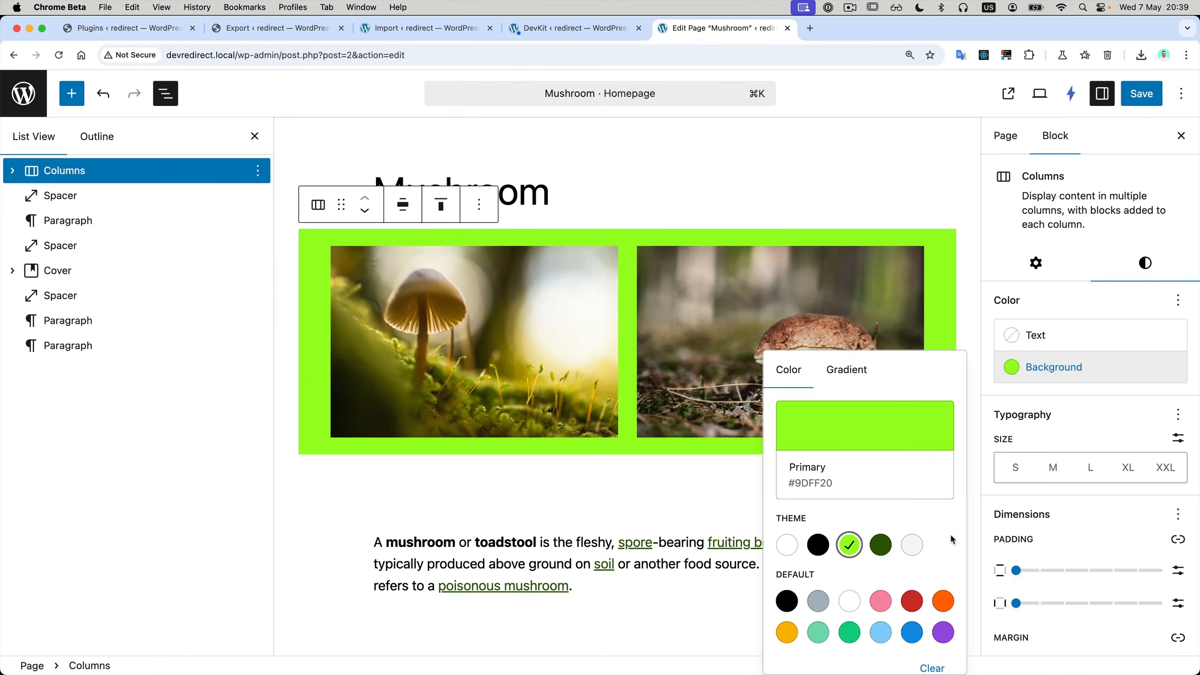
# Set the Columns block's text size to M and its vertical and horizontal padding to 2, and save the page
pyautogui.click(1058, 473)
pyautogui.click(1056, 474)
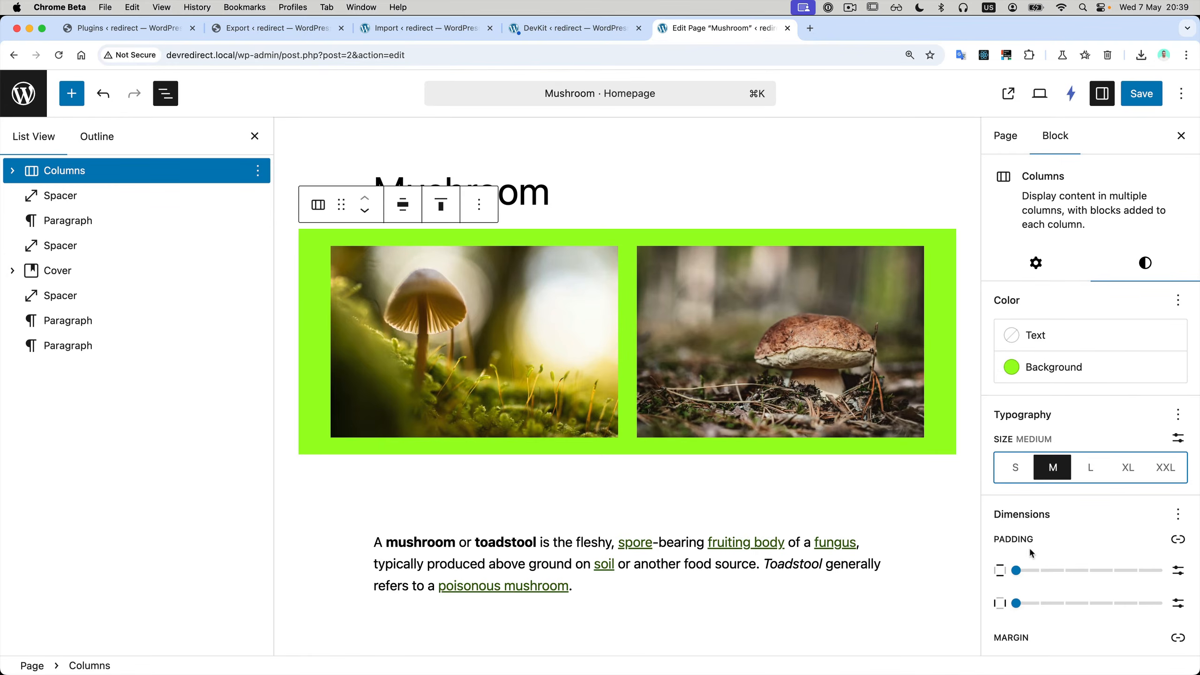
pyautogui.moveTo(1030, 571); pyautogui.dragTo(1064, 604)
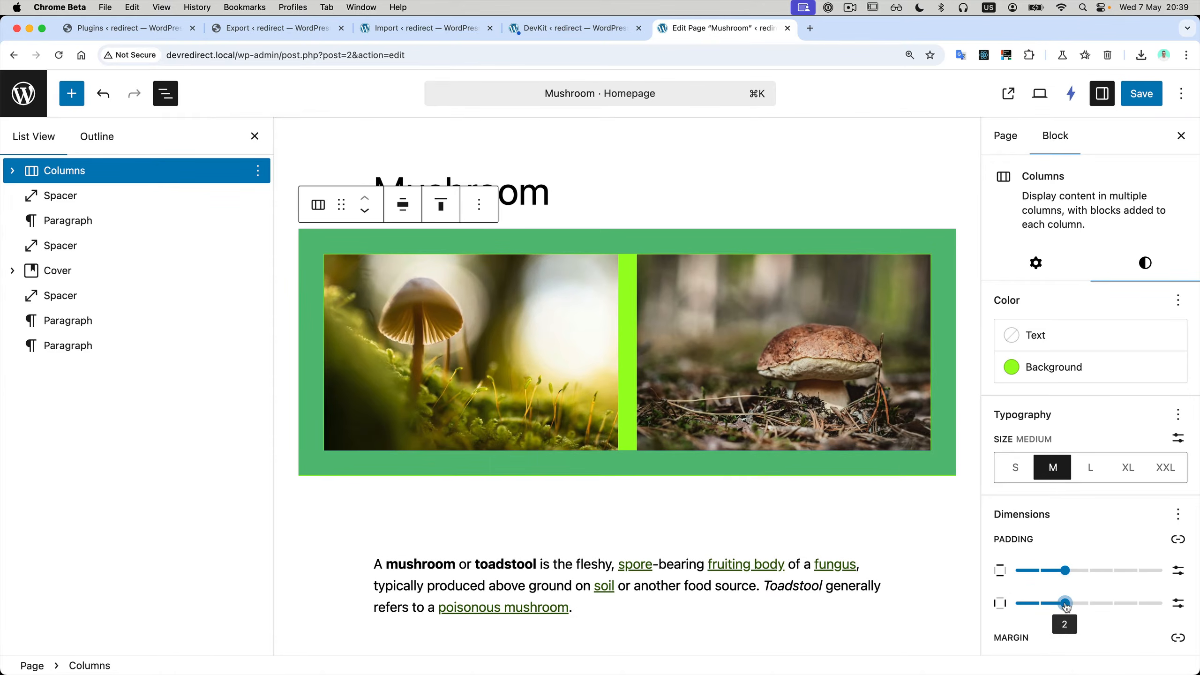
pyautogui.click(1131, 100)
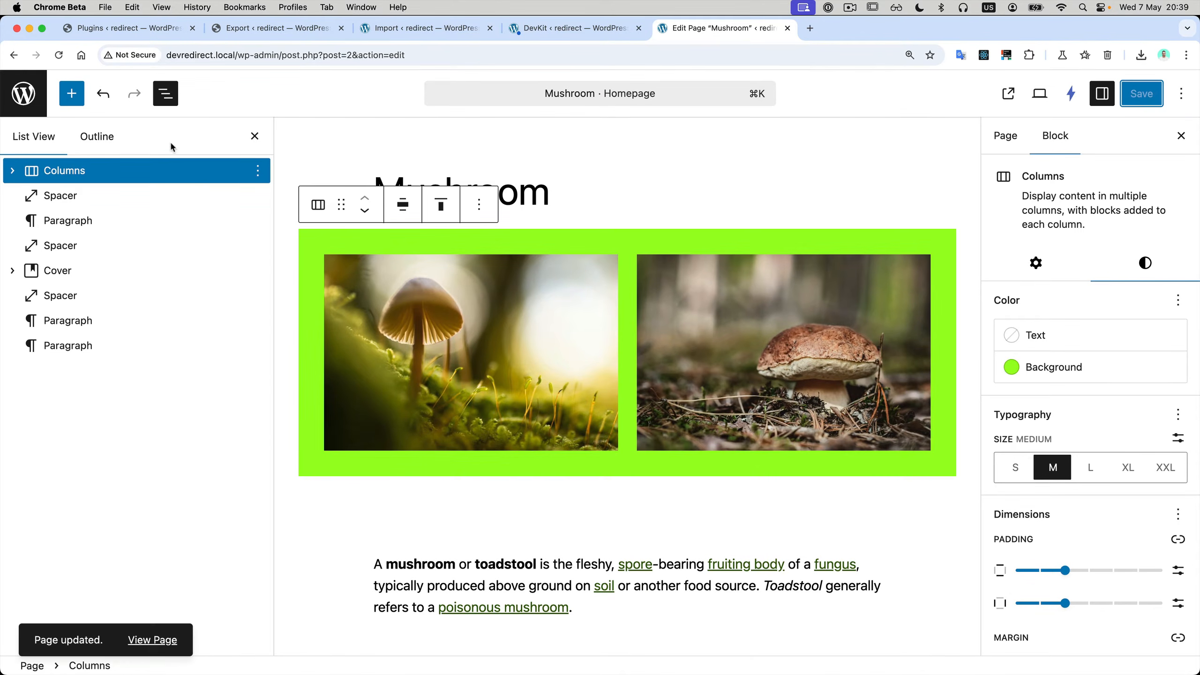
# Leave the page editor and open the local site's All-in-One WP Migration export with its destinations and advanced options expanded
pyautogui.click(24, 94)
pyautogui.moveTo(52, 439)
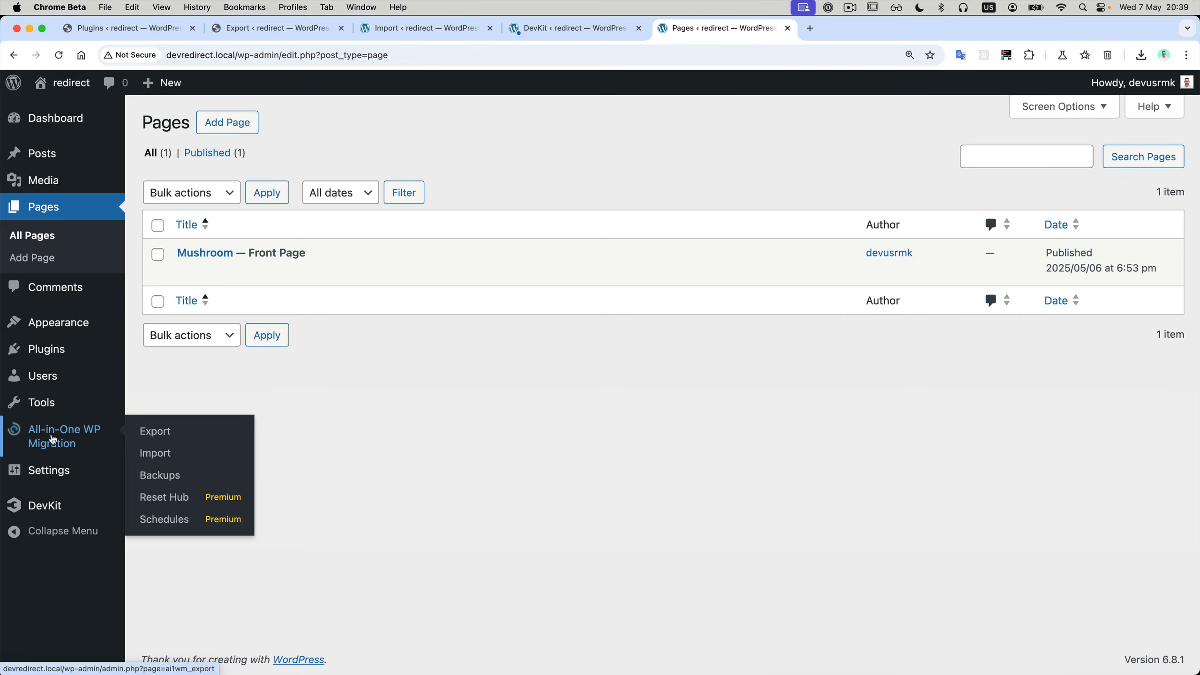
pyautogui.click(152, 432)
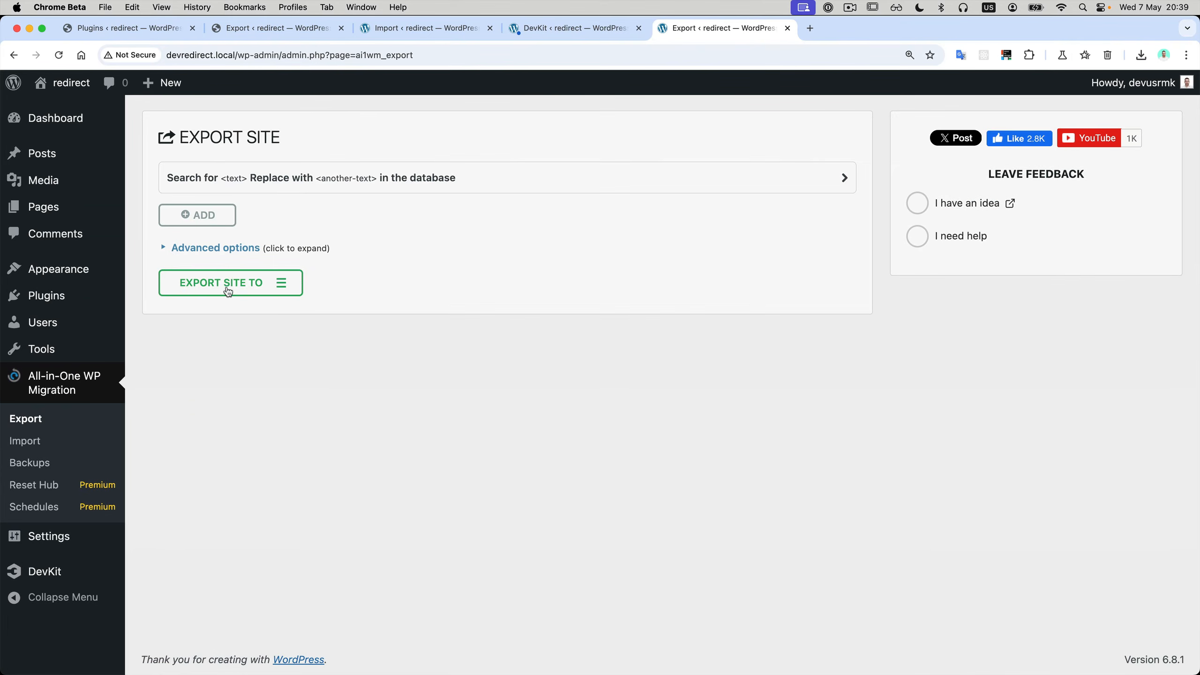
pyautogui.click(228, 292)
pyautogui.click(216, 252)
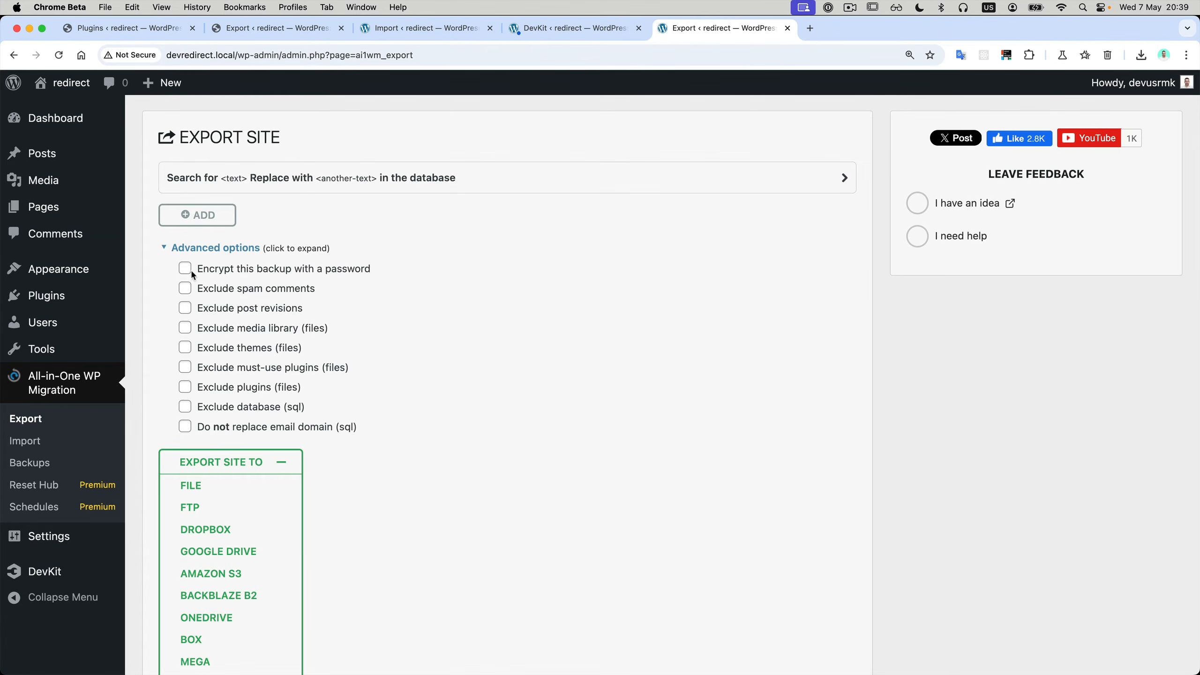
# Exclude post revisions, media library, themes, must-use plugins and plugins from the export, and choose not to replace the email domain
pyautogui.click(184, 331)
pyautogui.click(185, 348)
pyautogui.click(184, 368)
pyautogui.click(185, 388)
pyautogui.click(185, 427)
pyautogui.click(185, 308)
pyautogui.click(185, 269)
pyautogui.click(185, 321)
pyautogui.click(184, 268)
pyautogui.scroll(-5, 395, 407)
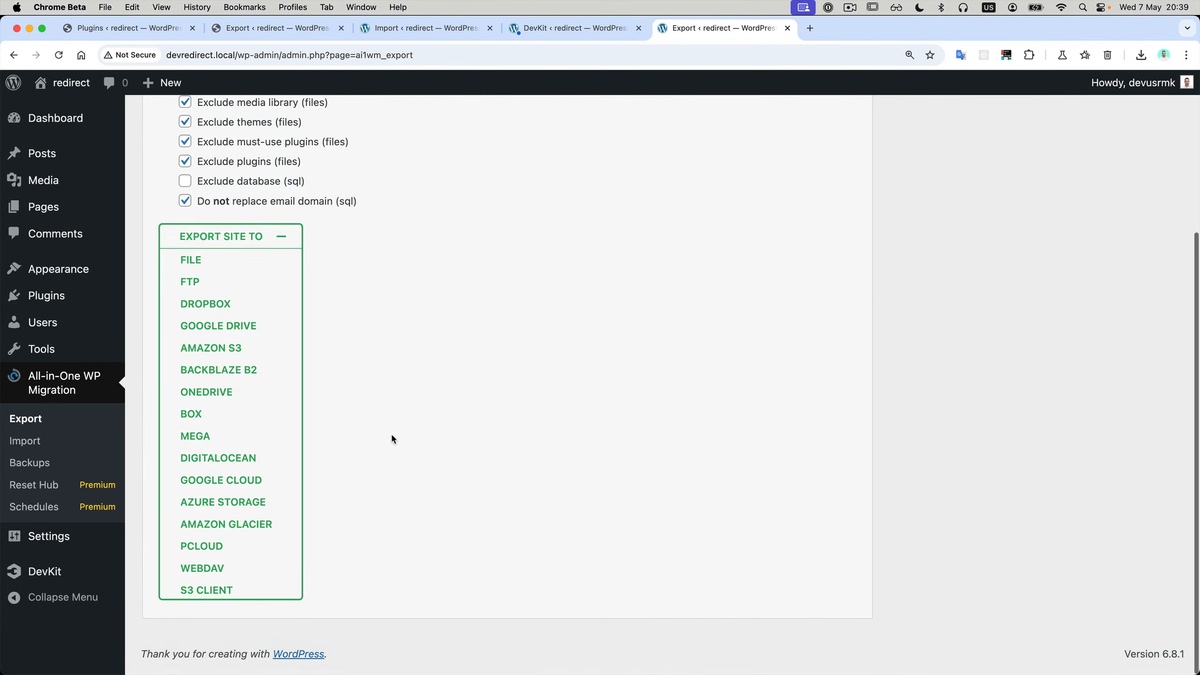
# Export the local site to a file and save the backup to the Desktop
pyautogui.click(194, 265)
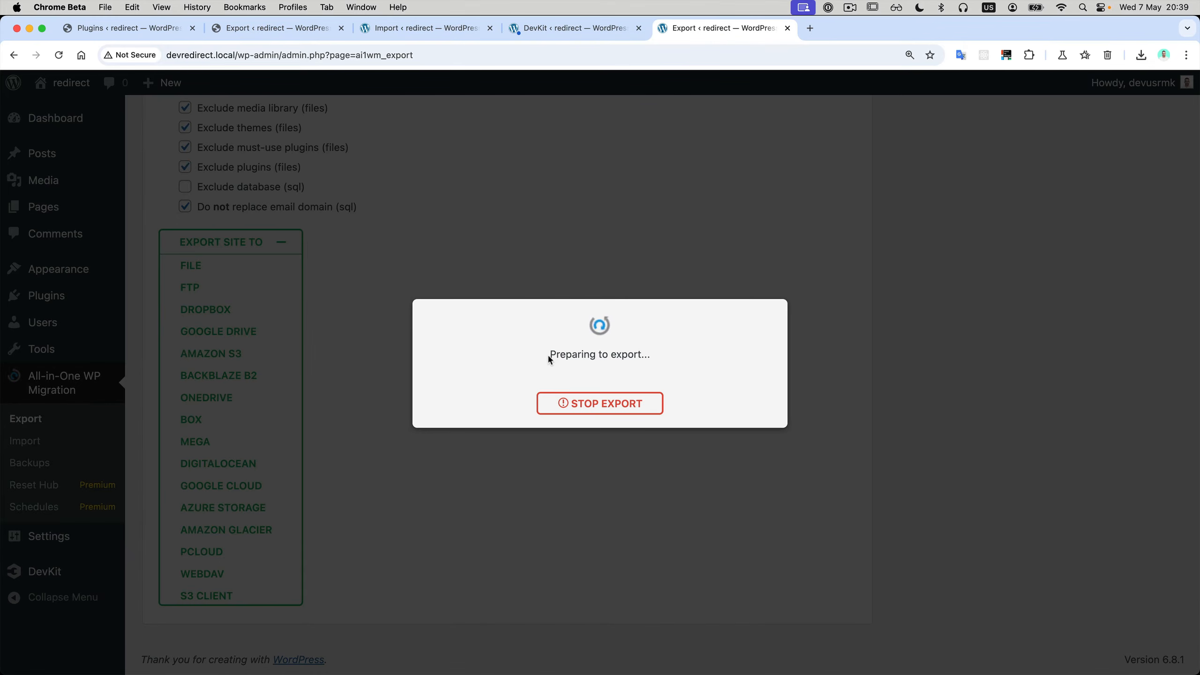
pyautogui.click(640, 354)
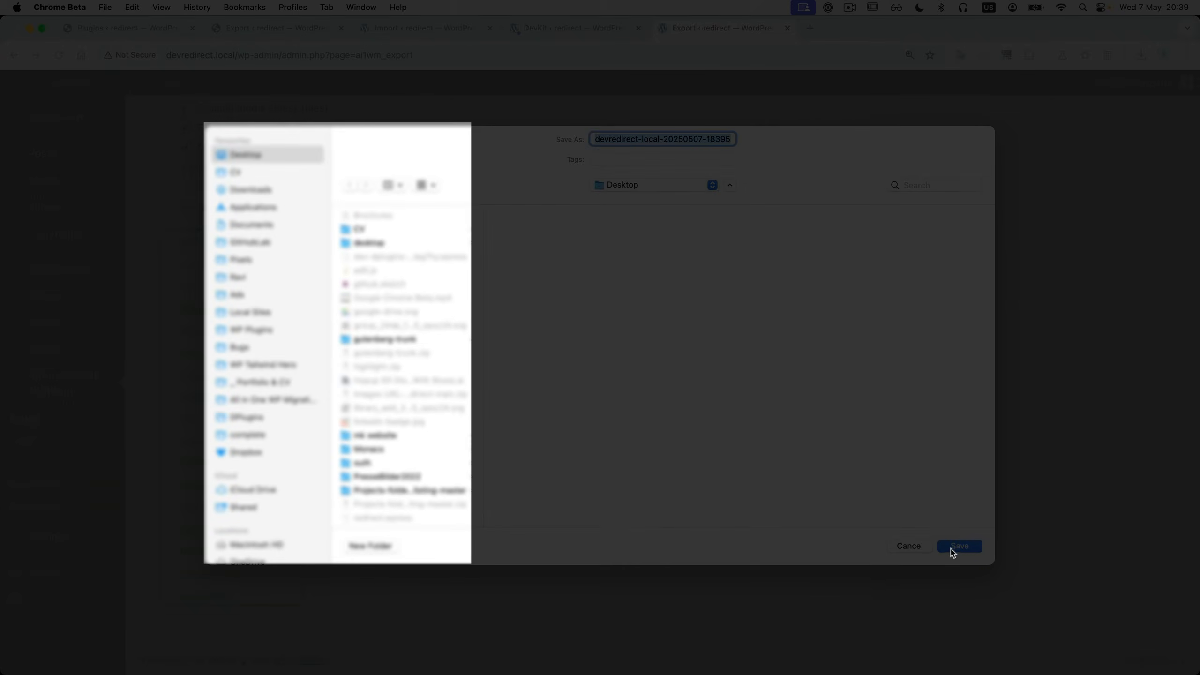
pyautogui.click(959, 546)
# Open the live site's All-in-One WP Migration import page, keep the blocked devredirect-local download, and show it in Finder
pyautogui.click(144, 30)
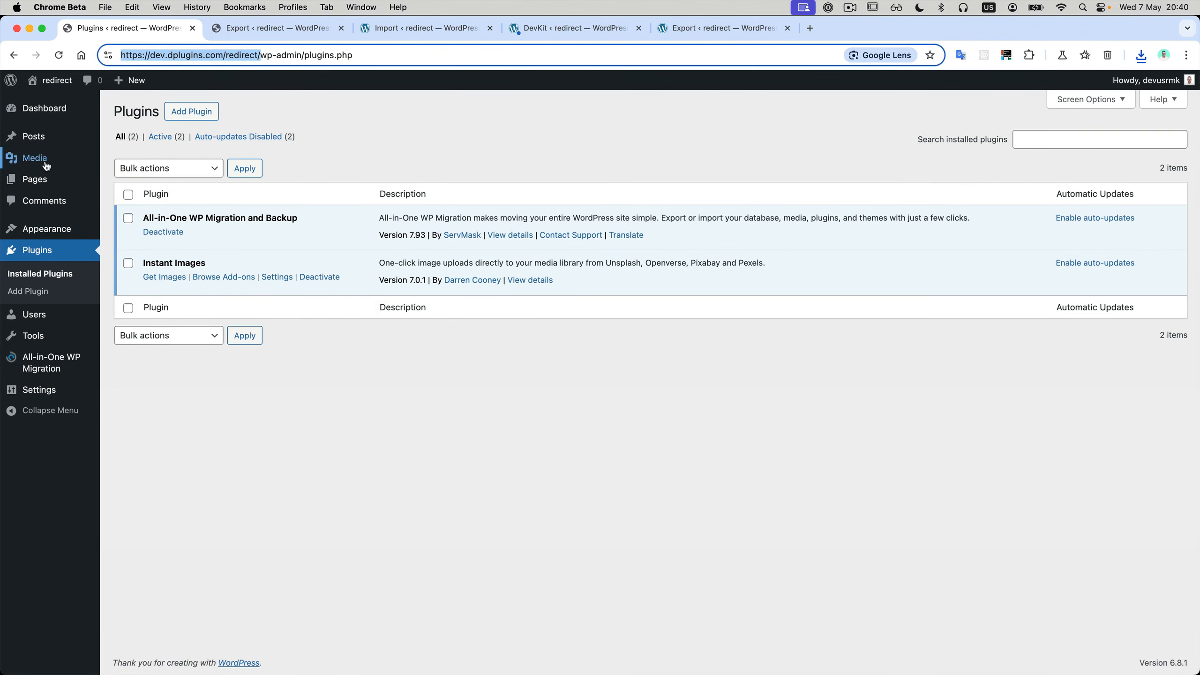
pyautogui.moveTo(48, 363)
pyautogui.click(124, 377)
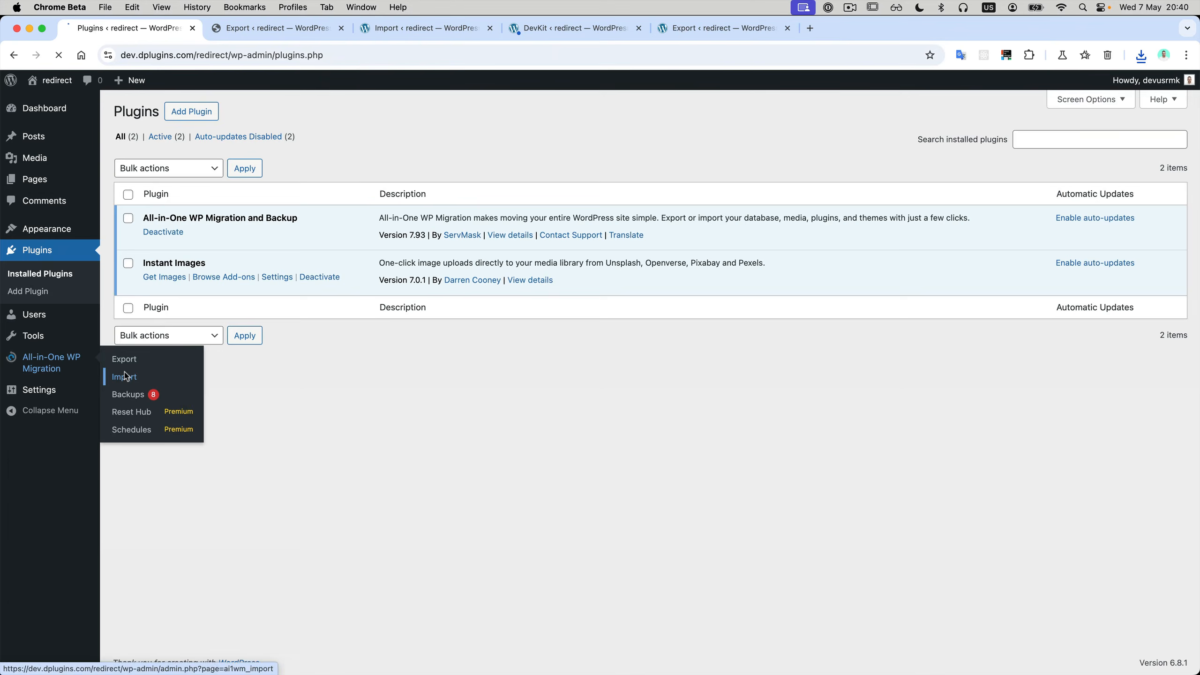
pyautogui.click(1141, 55)
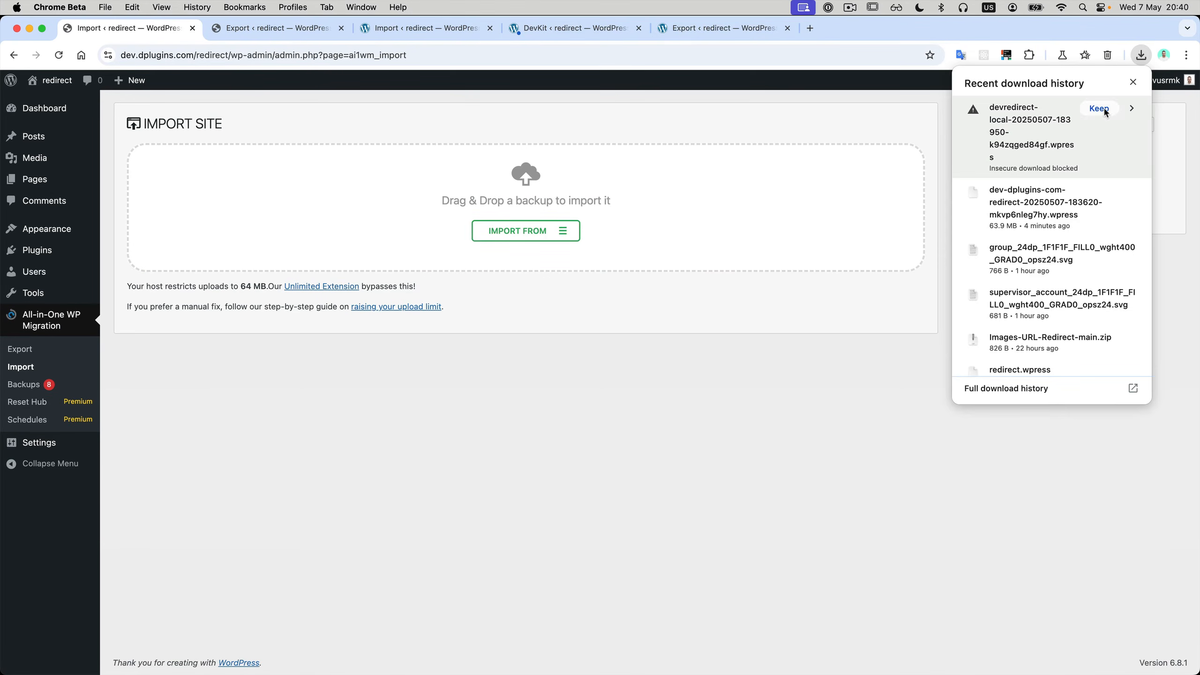
pyautogui.click(1101, 111)
pyautogui.click(1107, 110)
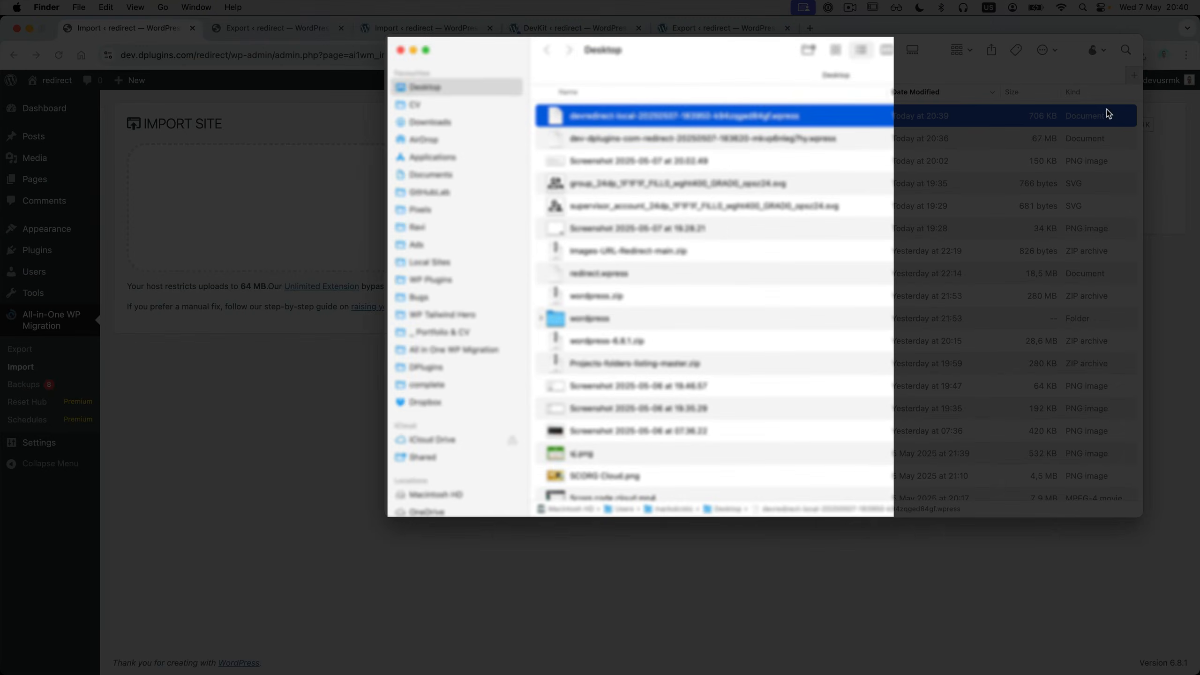
# Import the devredirect-local backup into the live site and save its permalink settings again with the Post name structure
pyautogui.moveTo(580, 121); pyautogui.dragTo(257, 187)
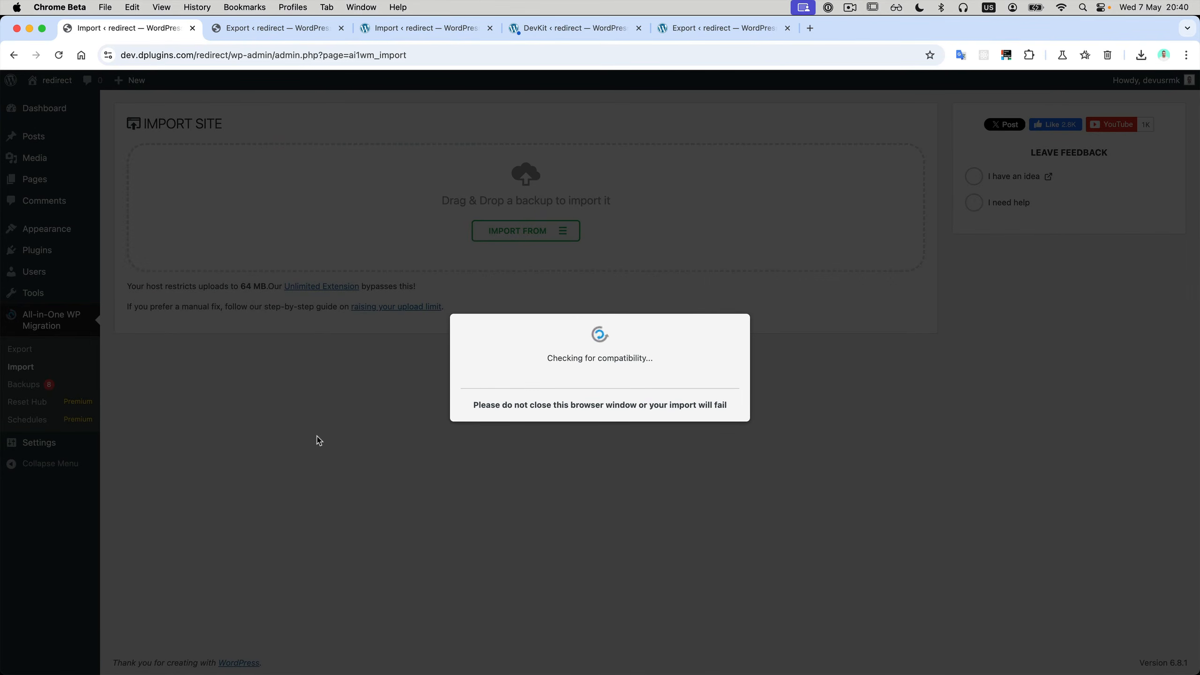
pyautogui.click(713, 428)
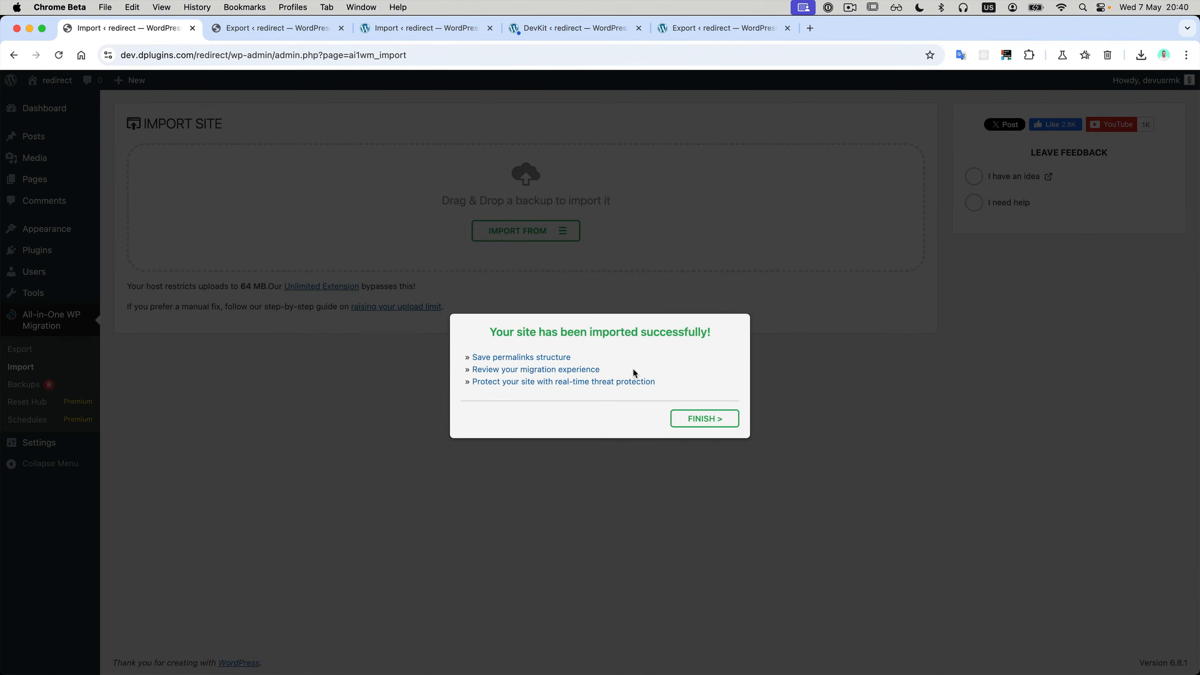
pyautogui.click(543, 358)
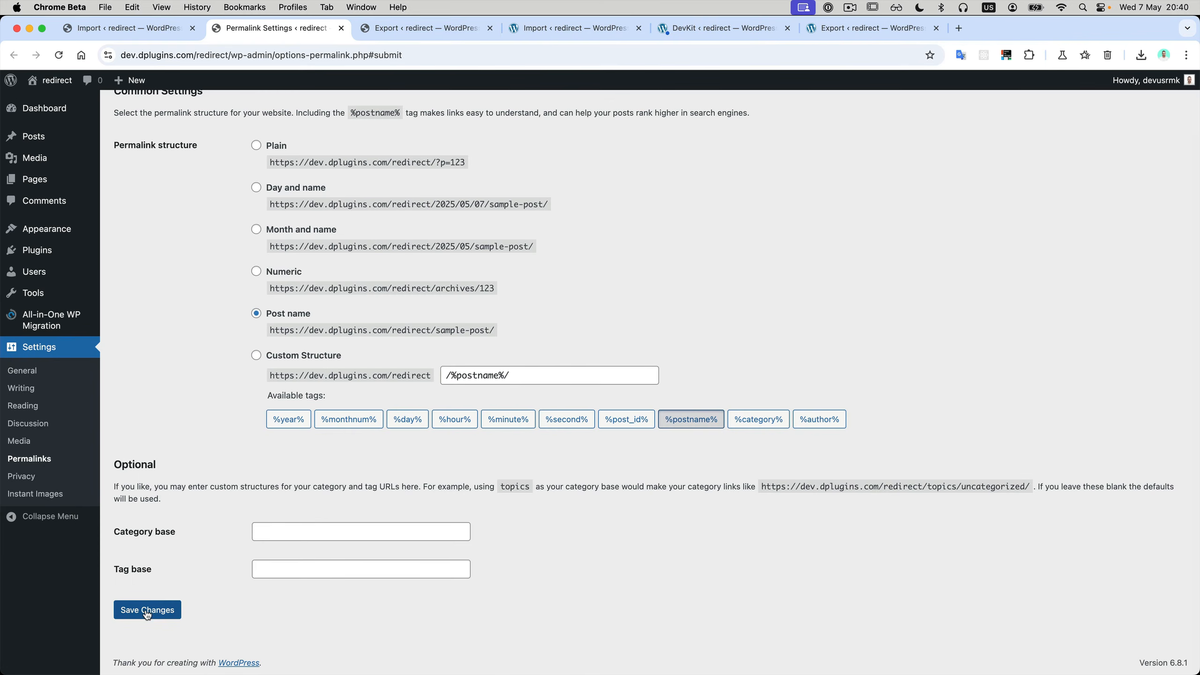
pyautogui.click(147, 610)
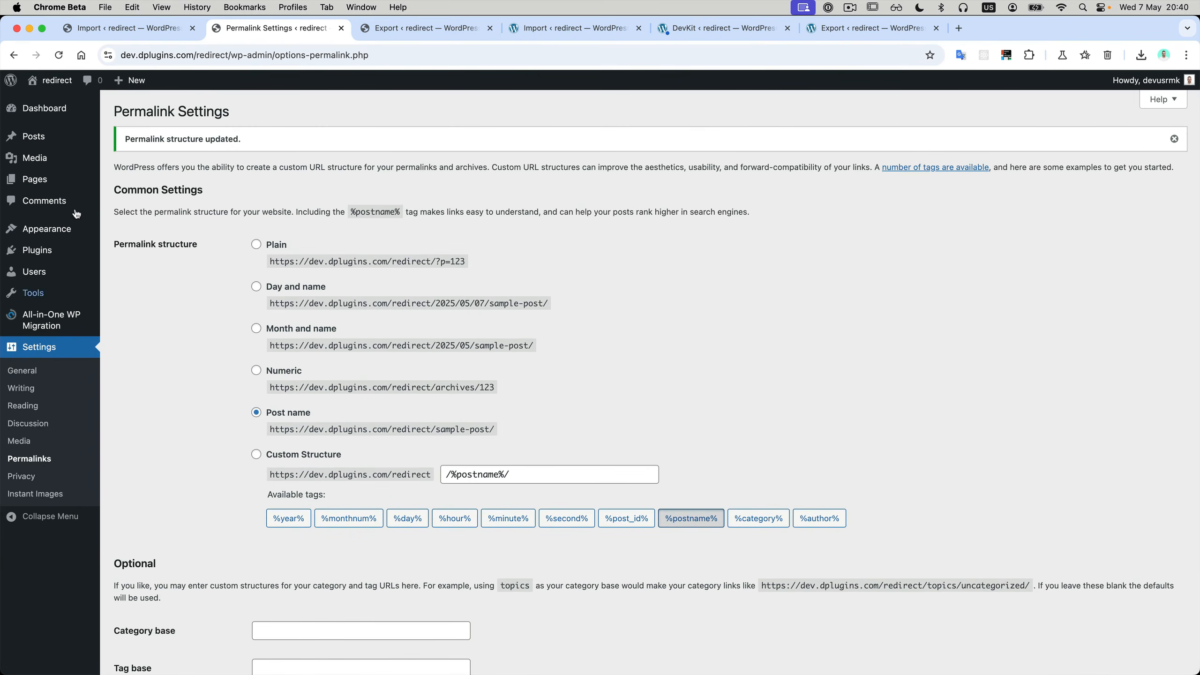
# Open the live site's Mushroom page for editing and examine the imported changes down to the Etymology section
pyautogui.click(35, 179)
pyautogui.click(164, 217)
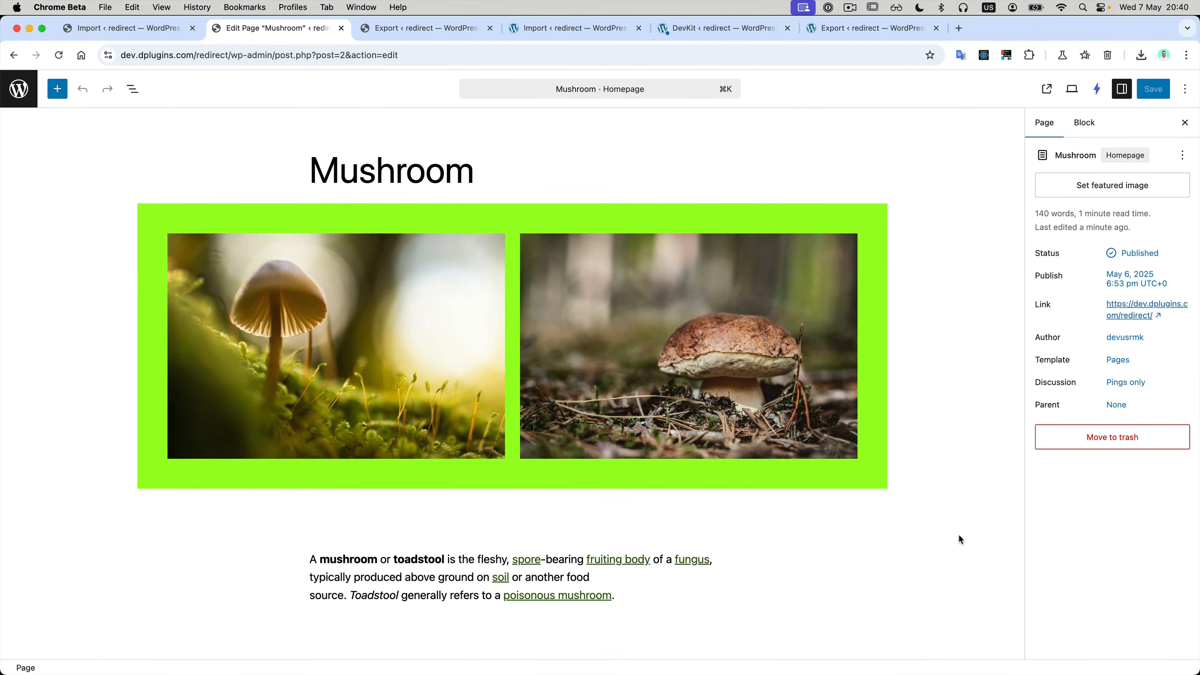
pyautogui.scroll(-10, 914, 504)
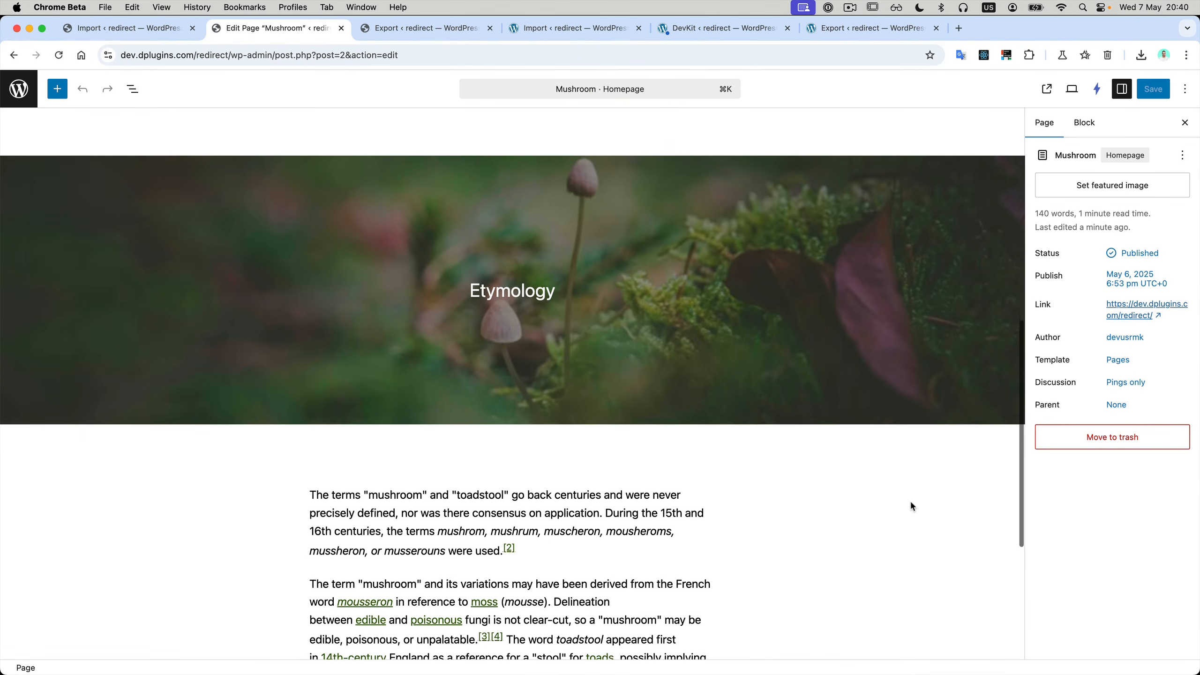
pyautogui.scroll(10, 907, 494)
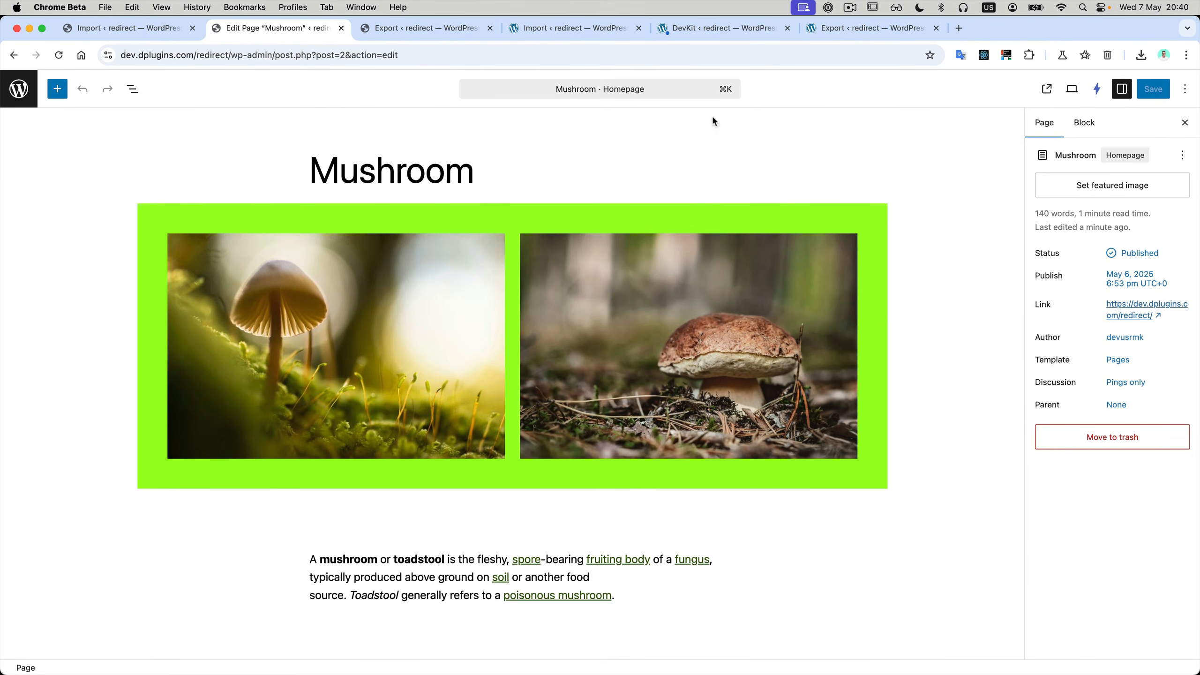
# Return to the local site's DevKit page, dismiss its message, and activate the Bricks theme on that site
pyautogui.click(869, 27)
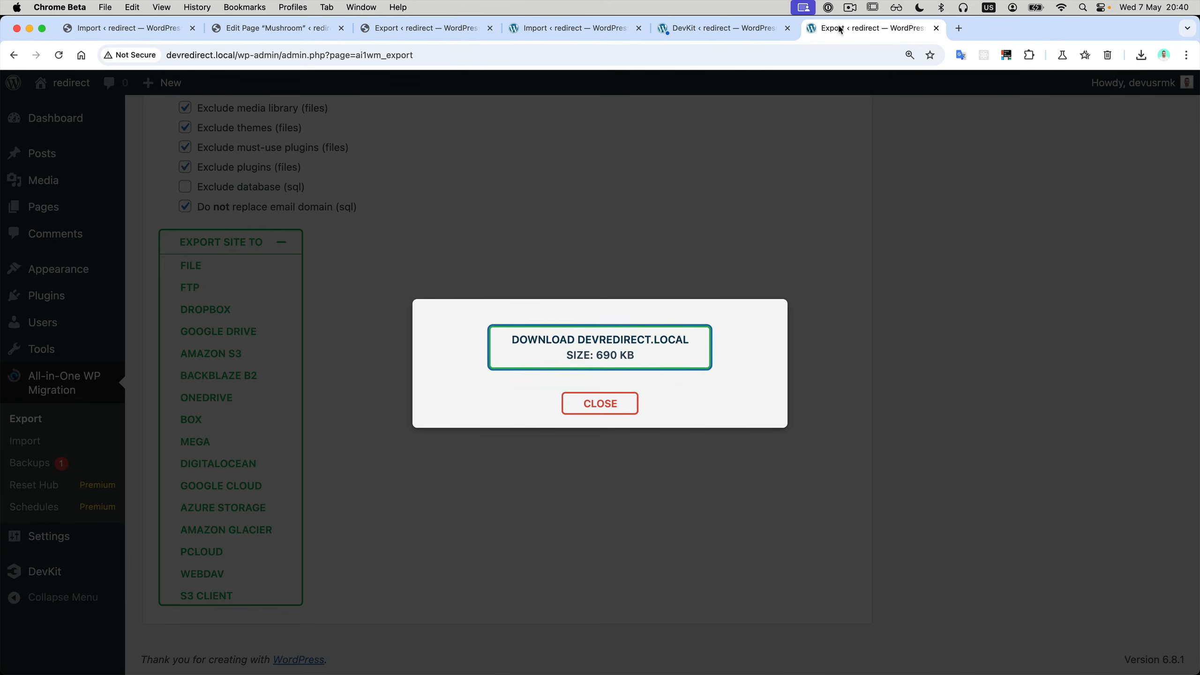
pyautogui.click(686, 29)
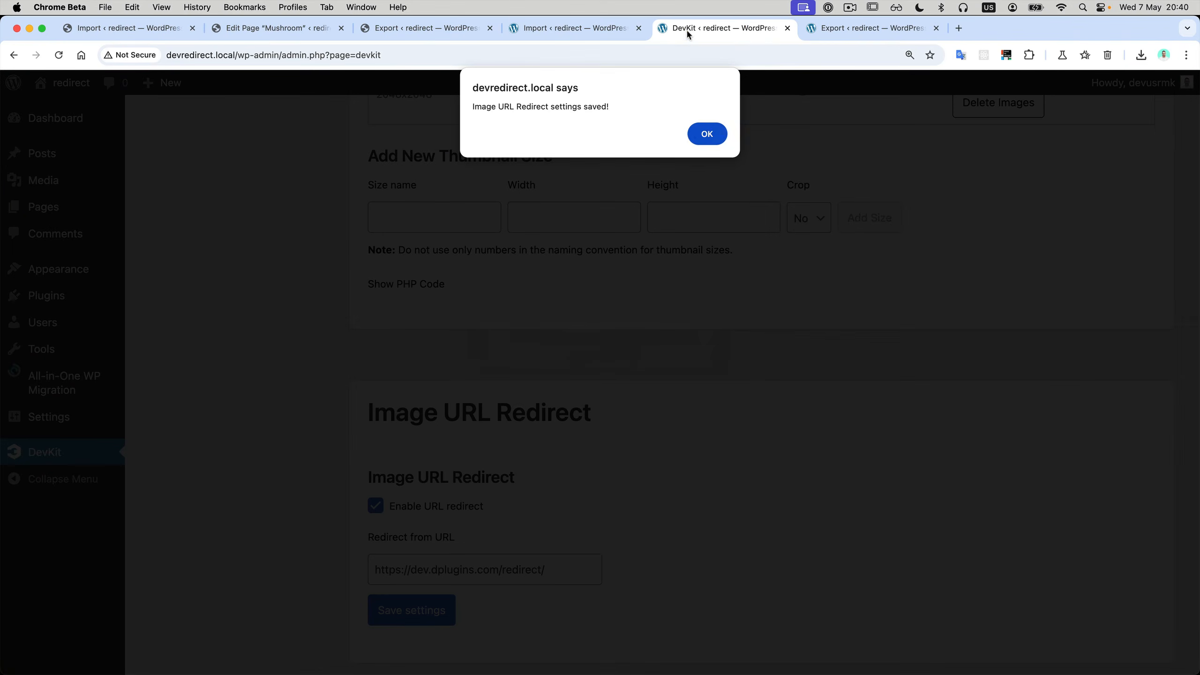
pyautogui.click(702, 130)
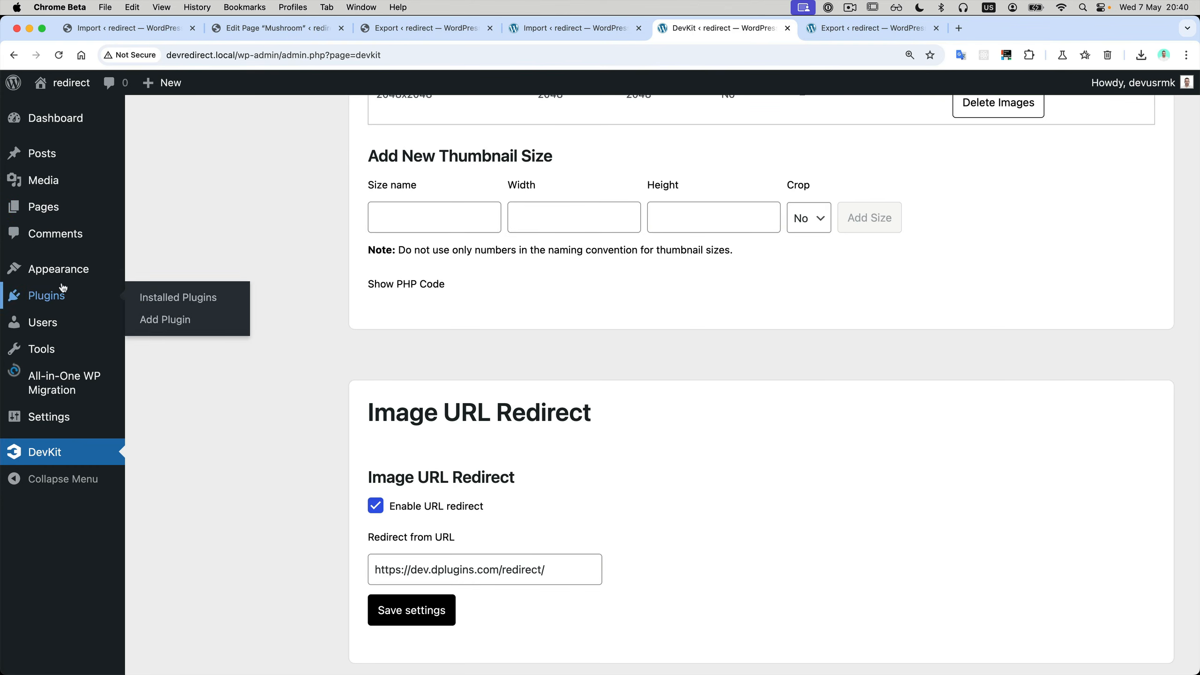
pyautogui.moveTo(95, 269)
pyautogui.click(154, 275)
pyautogui.moveTo(594, 340)
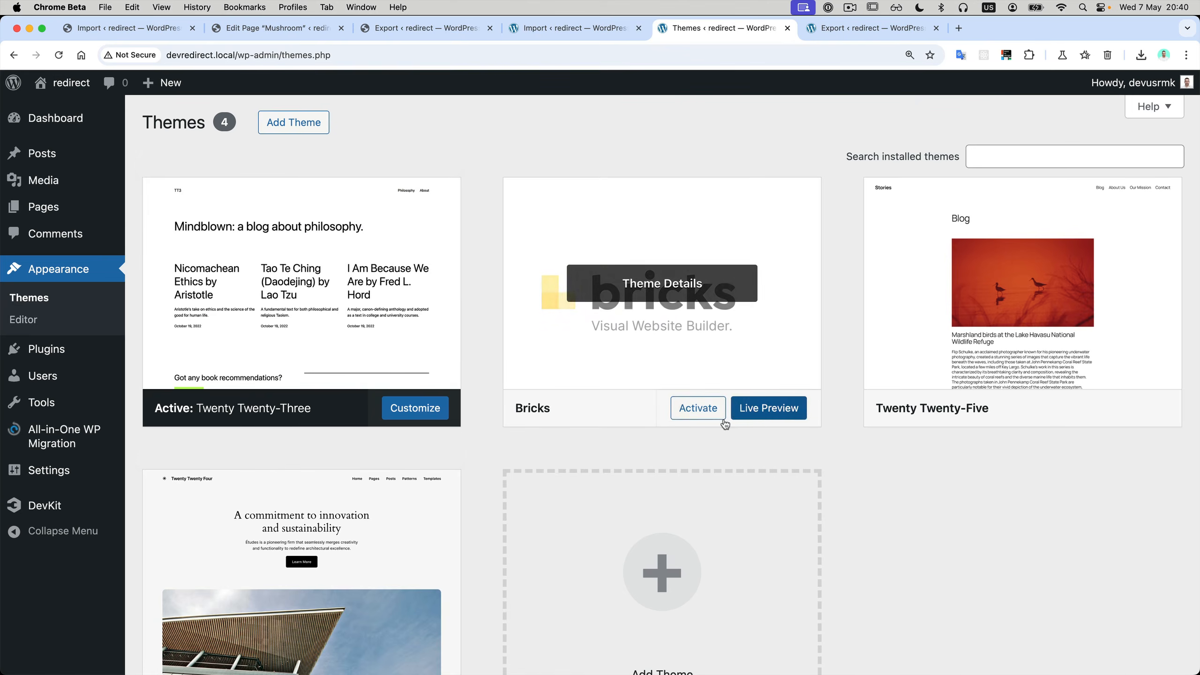
pyautogui.click(698, 409)
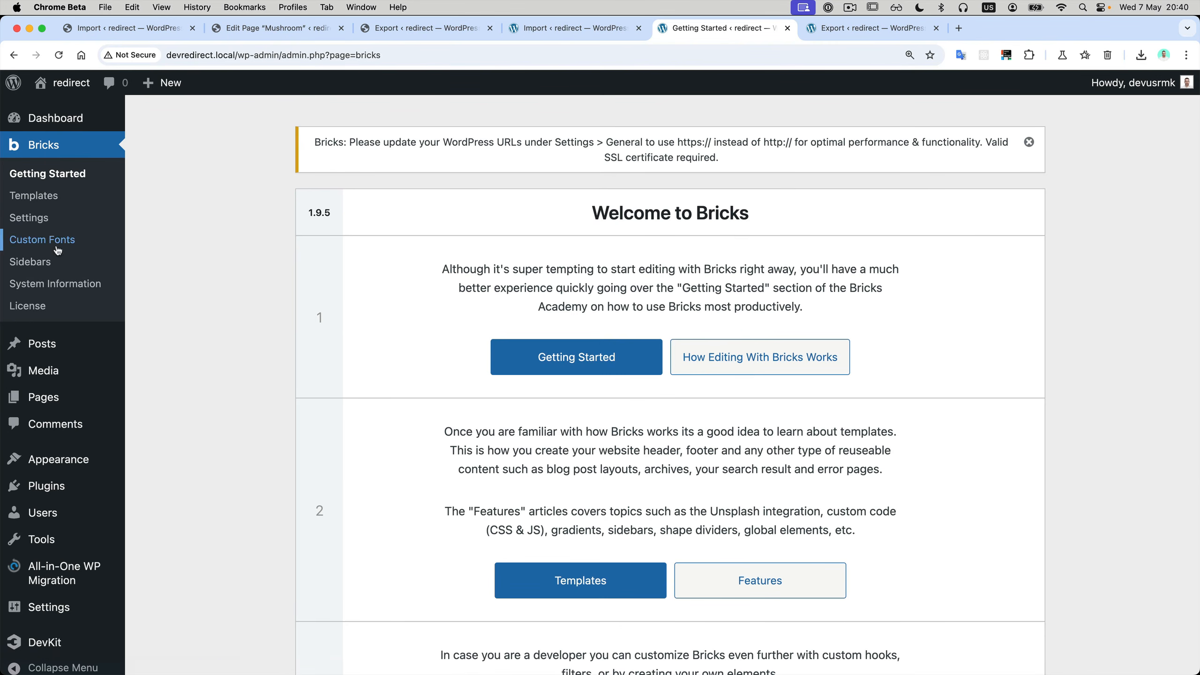
# Create a new page titled "Test Bricks redirect" on the local site and publish it
pyautogui.click(47, 397)
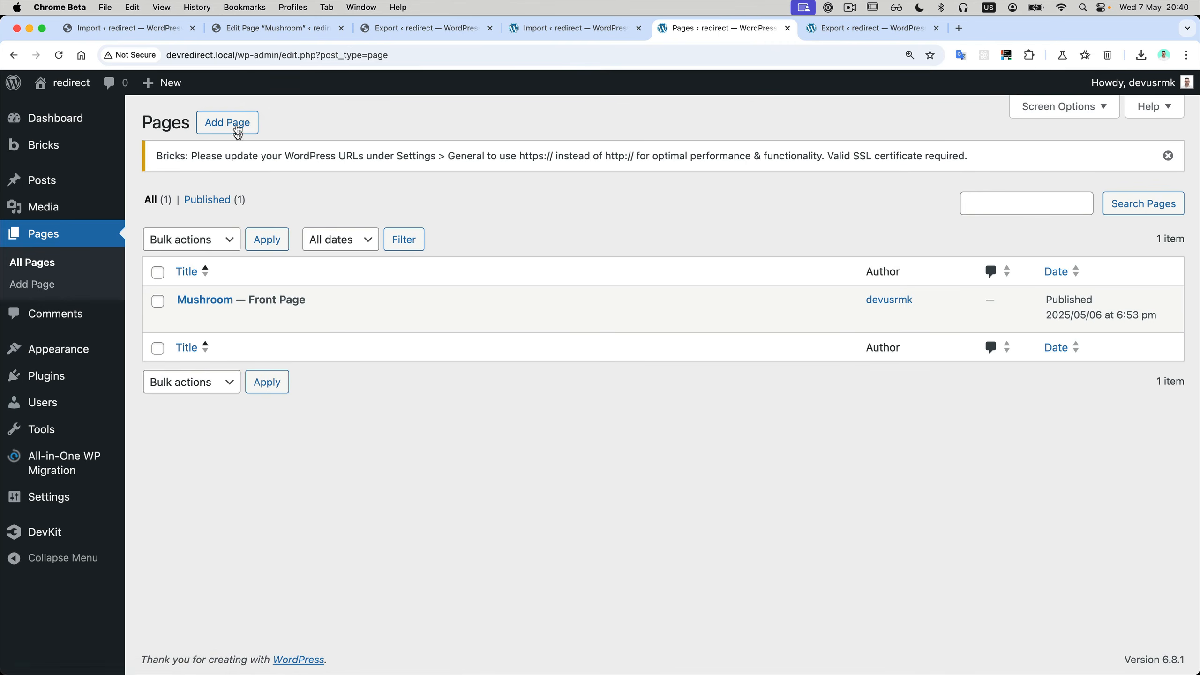
pyautogui.click(238, 125)
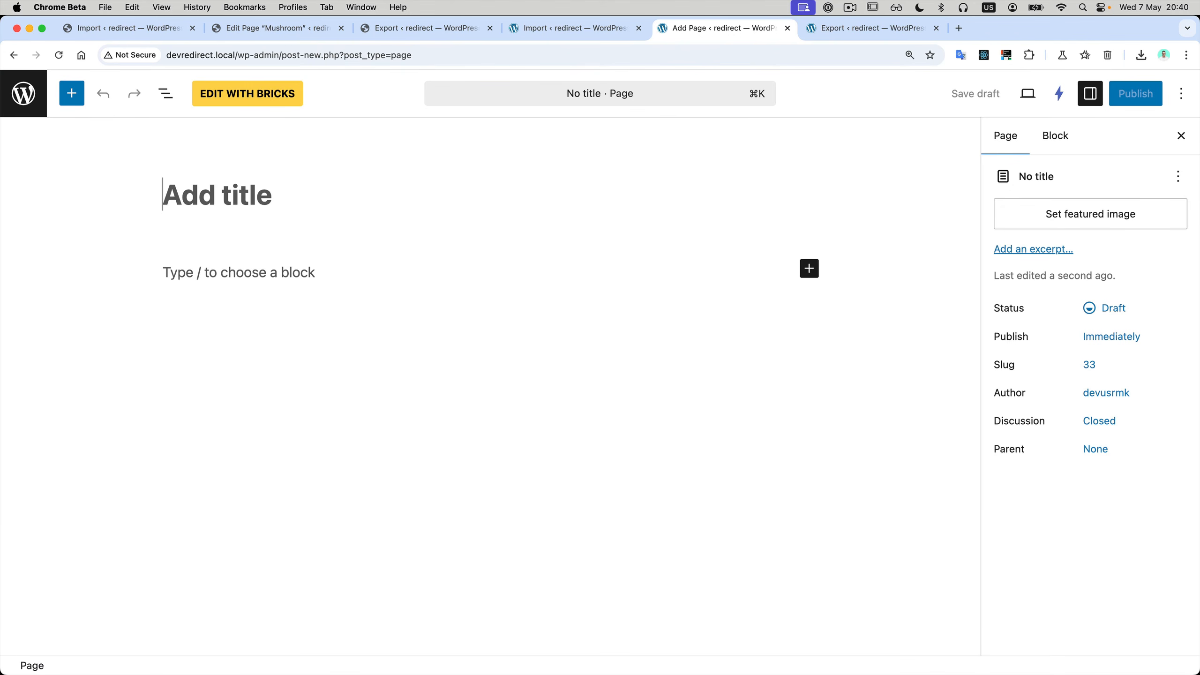
pyautogui.write('Test Bricjs')
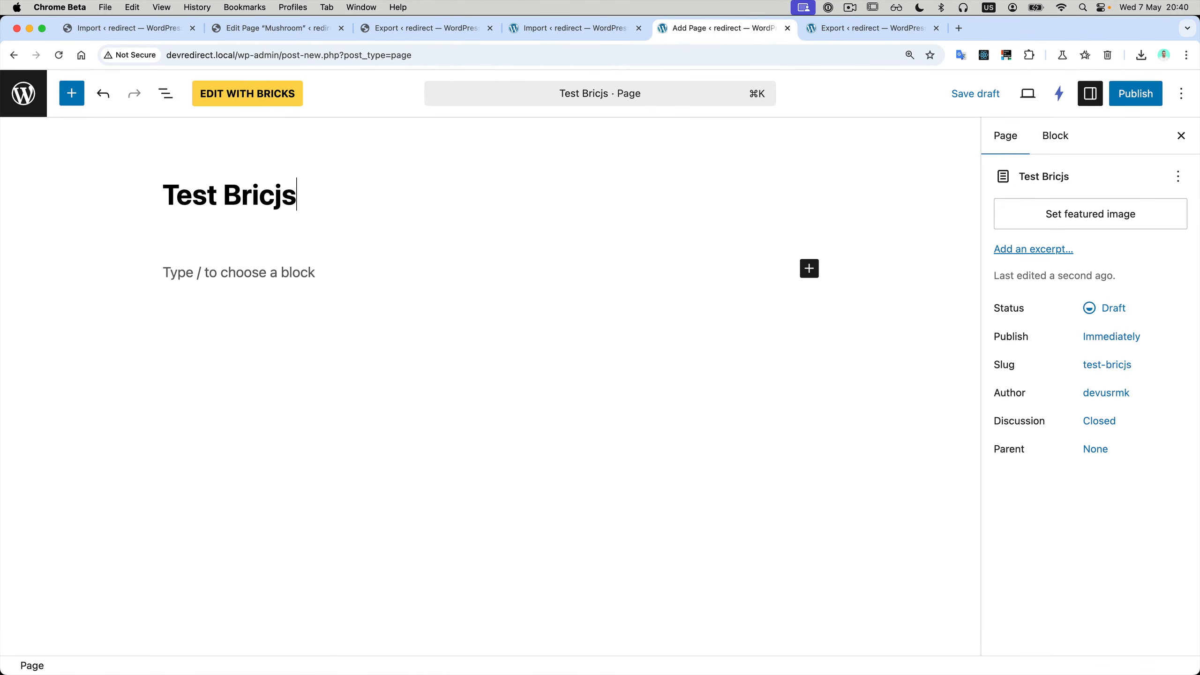
pyautogui.press('BackSpace')
pyautogui.press('BackSpace')
pyautogui.write('ks redi')
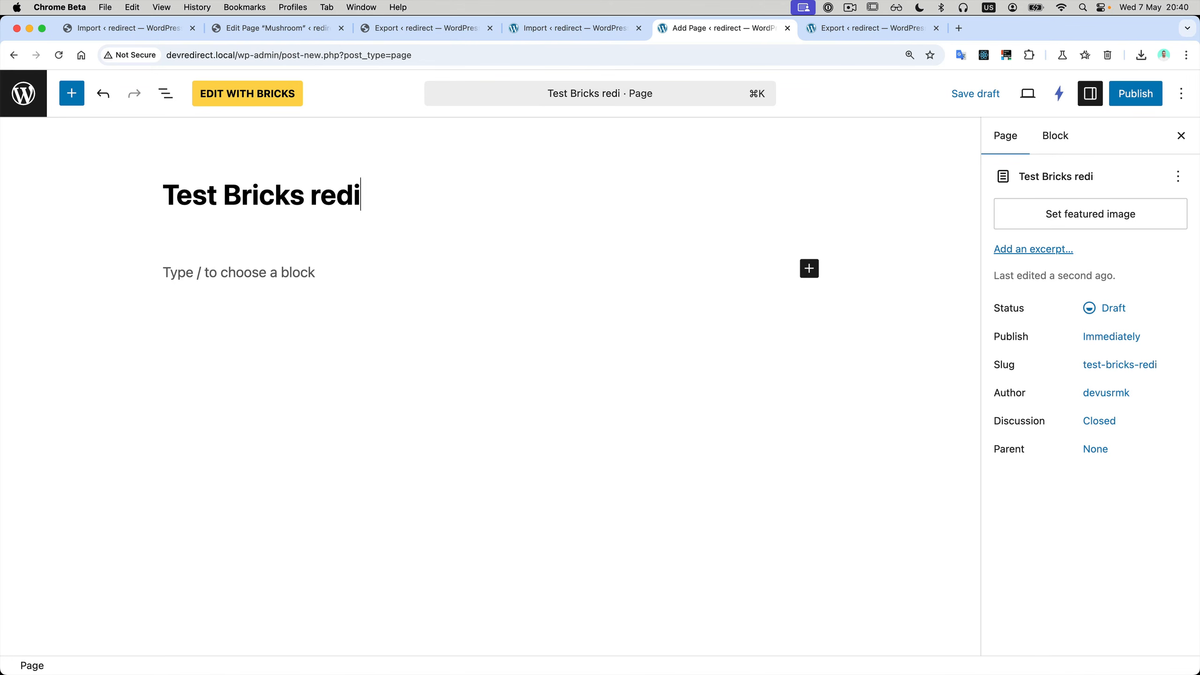
pyautogui.write('rect')
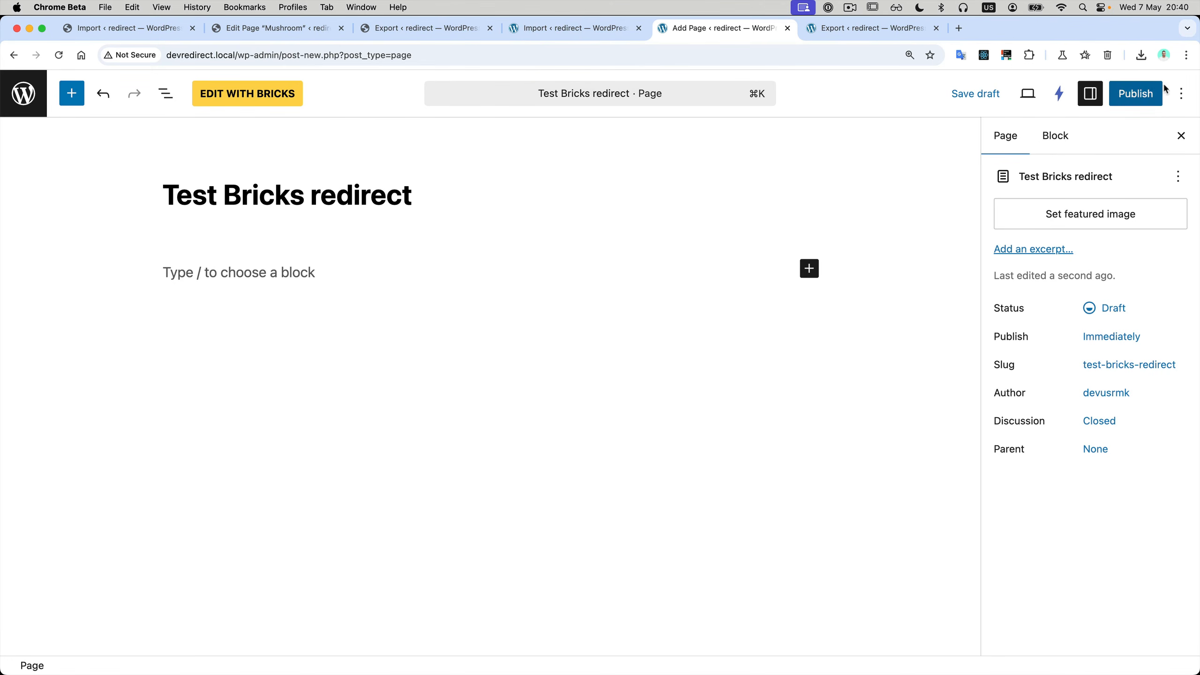
pyautogui.click(1136, 95)
pyautogui.click(1136, 94)
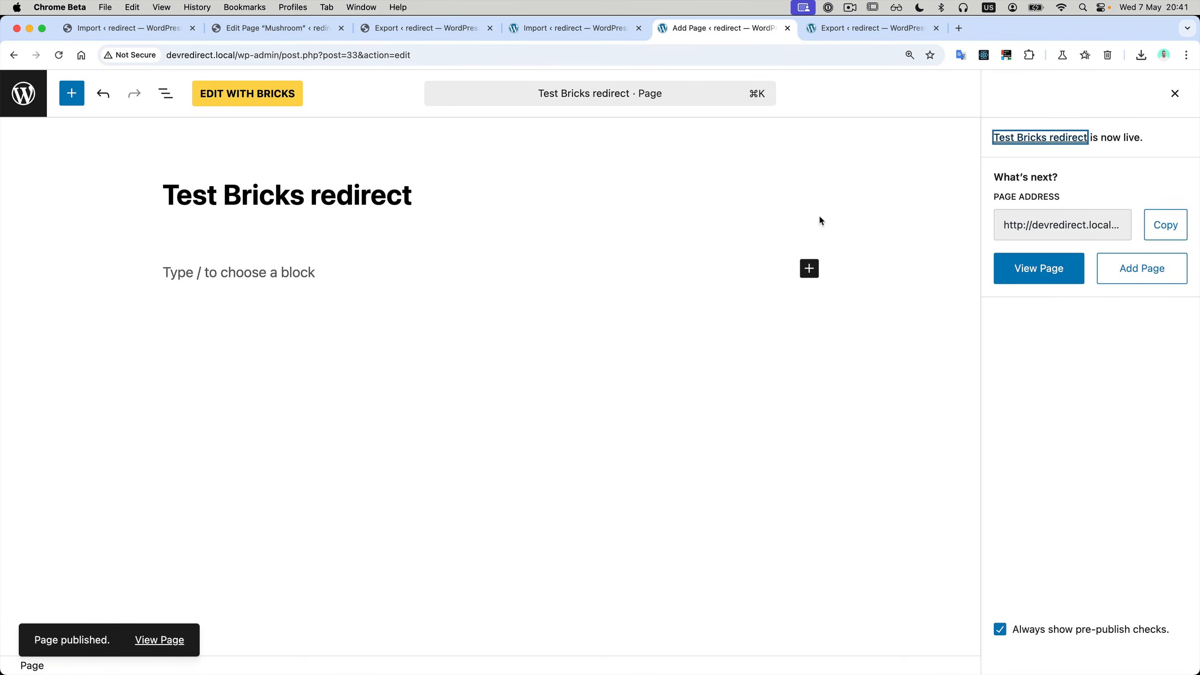
# Open the page in the Bricks builder, add an Image element with the red-capped mushroom photo from the media library, and save
pyautogui.click(255, 97)
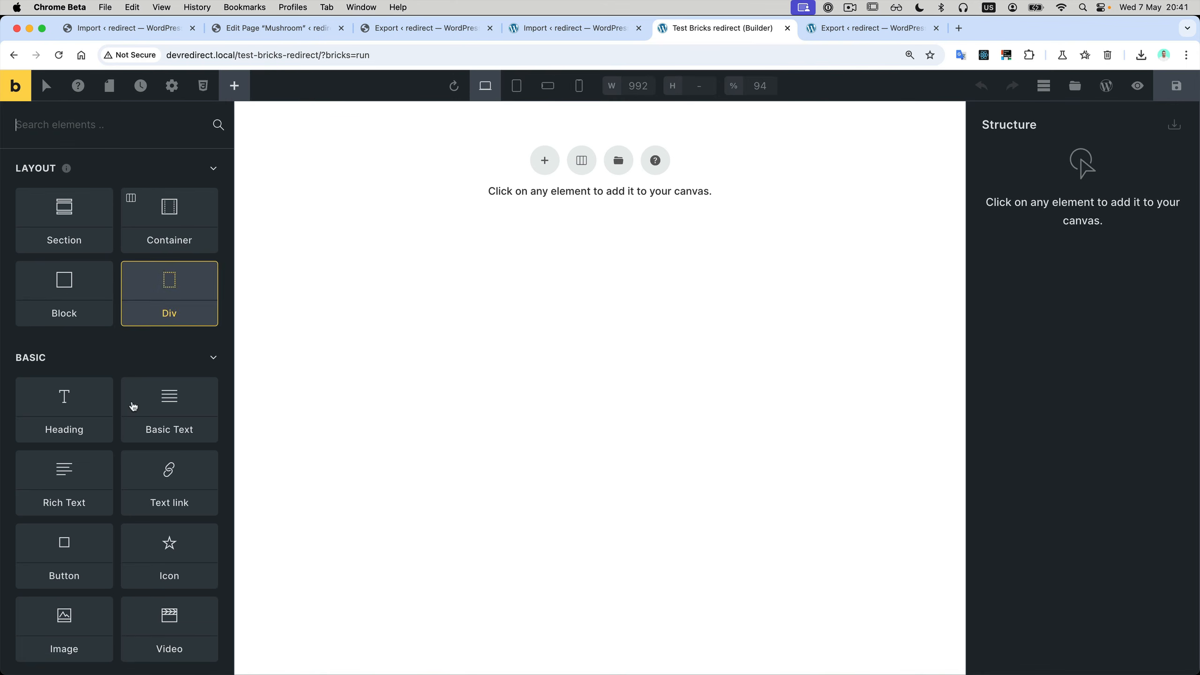
pyautogui.click(71, 610)
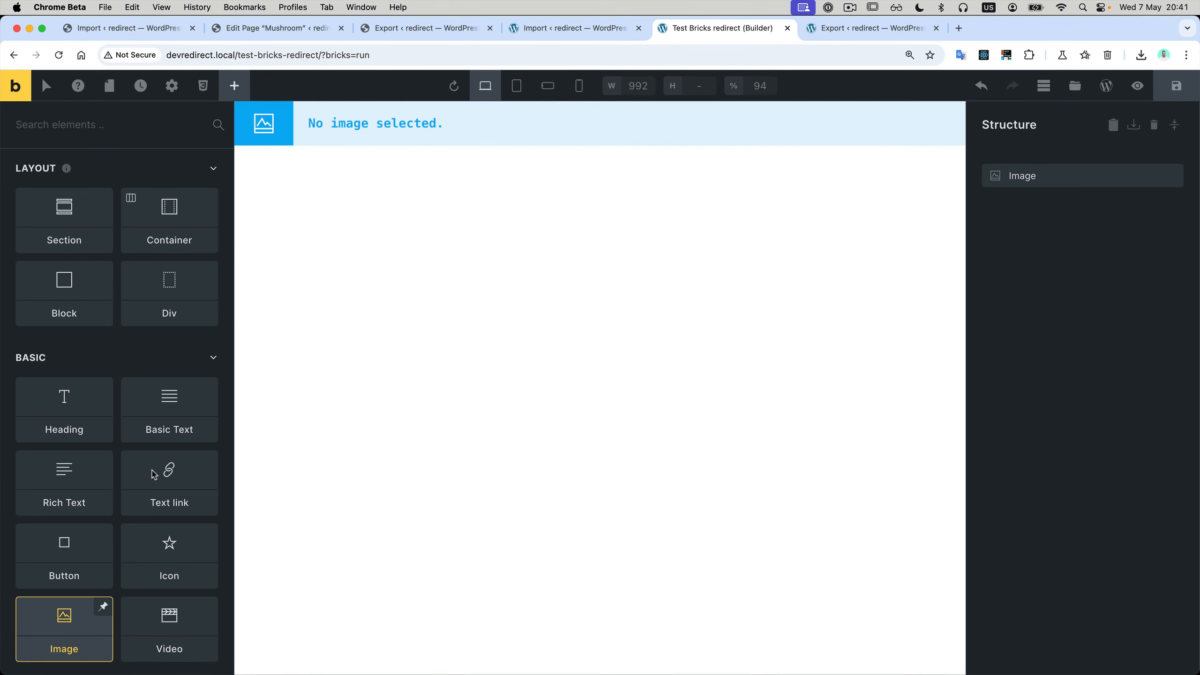
pyautogui.click(367, 126)
pyautogui.click(118, 265)
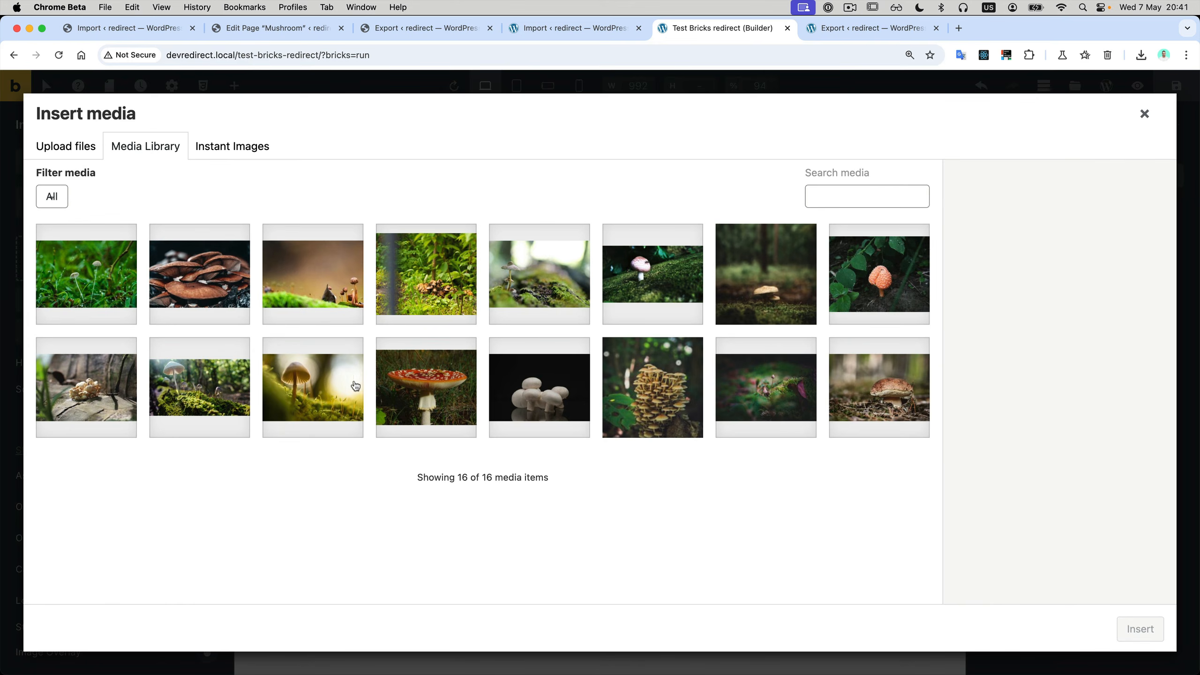
pyautogui.click(426, 387)
pyautogui.click(1140, 629)
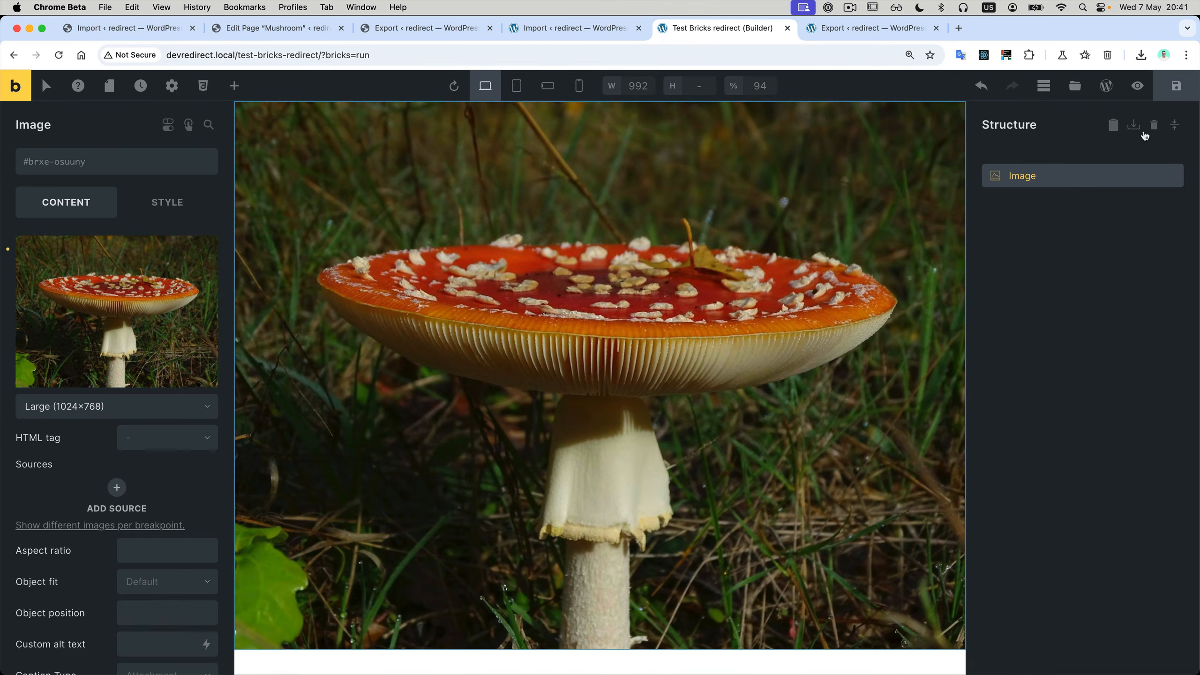
pyautogui.click(1177, 86)
# Return to the live site's All-in-One WP Migration import page
pyautogui.click(165, 30)
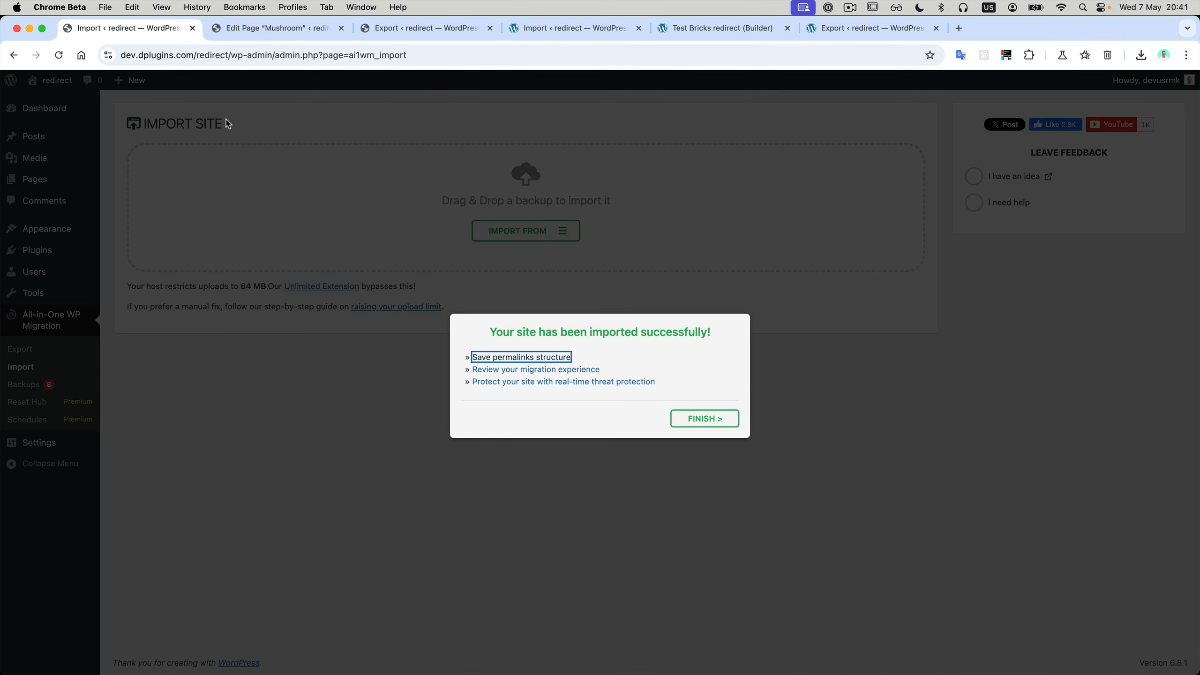